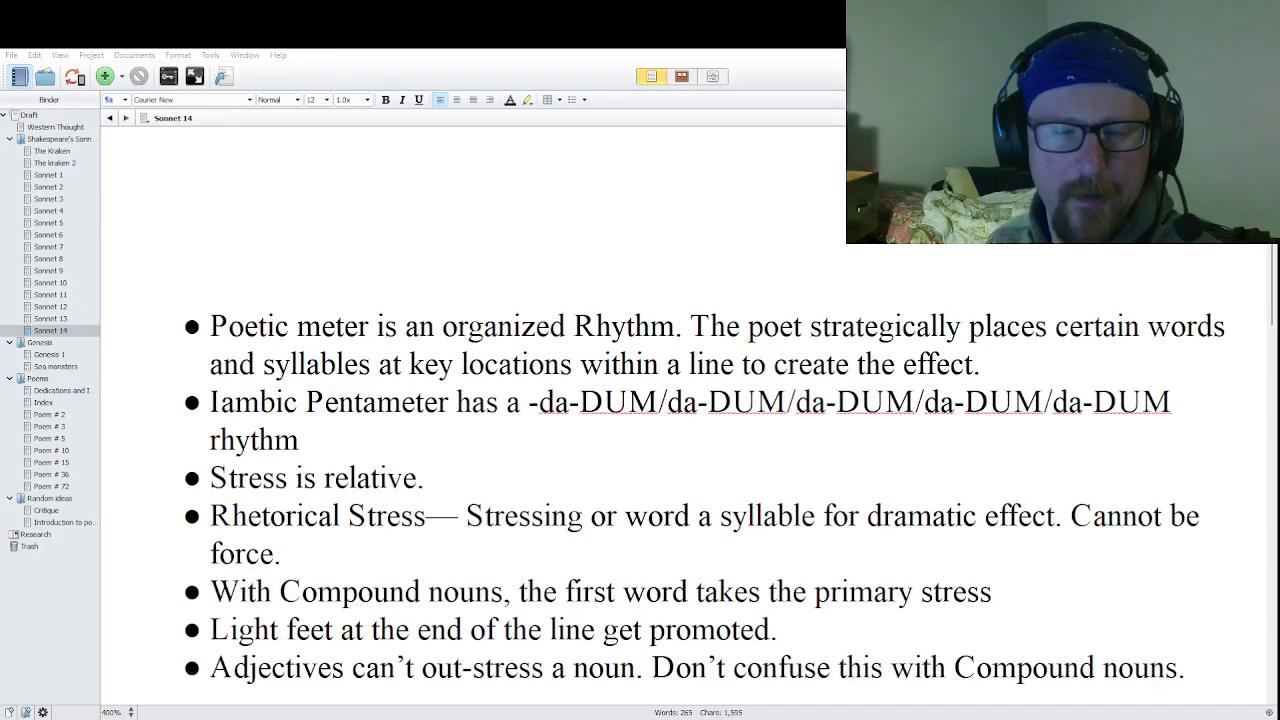
# Select the final DUM in the sonnet's rhythm notation.
pyautogui.click(1074, 515)
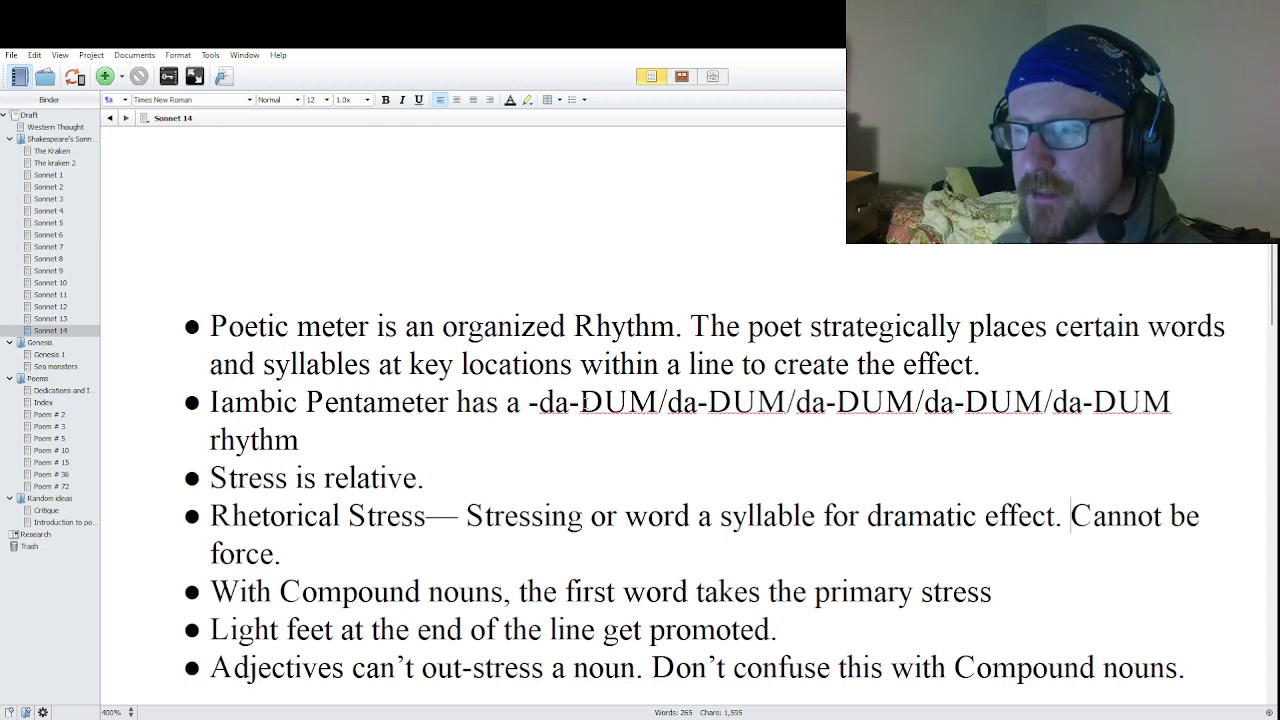
pyautogui.click(697, 401)
pyautogui.click(1001, 386)
pyautogui.doubleClick(1001, 386)
pyautogui.doubleClick(1132, 401)
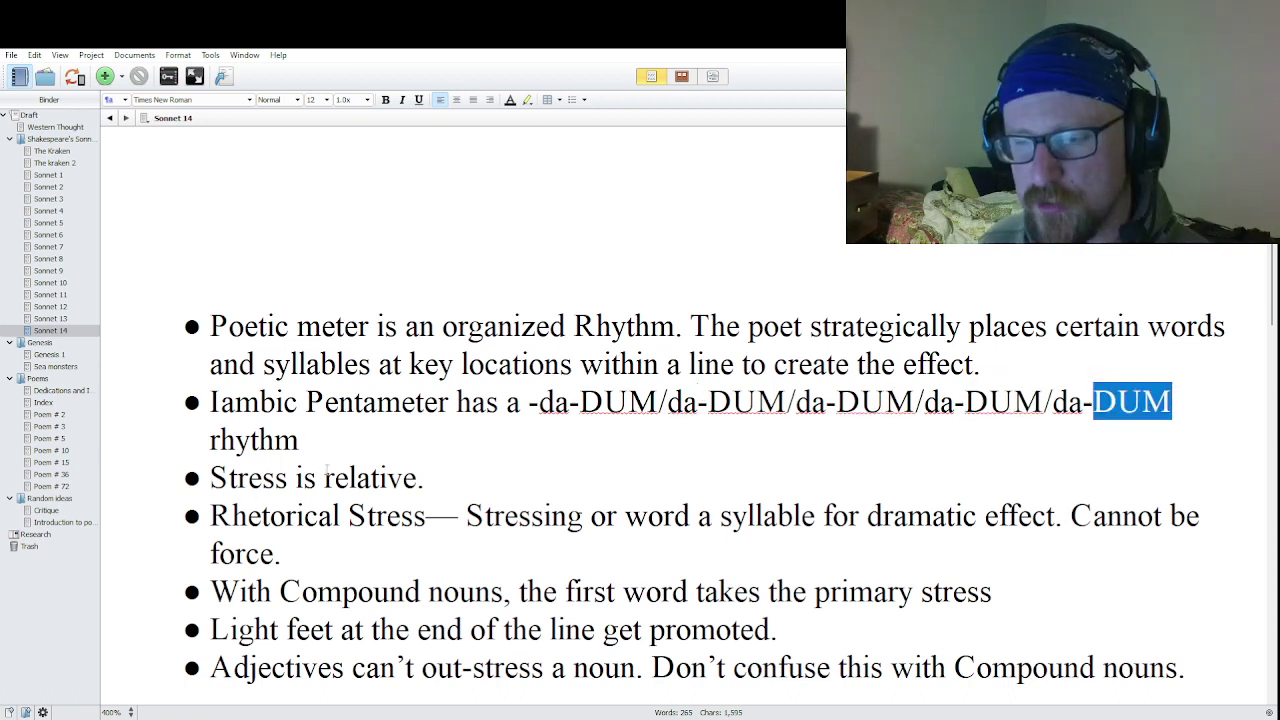
pyautogui.scroll(-5, 330, 476)
pyautogui.scroll(3, 333, 476)
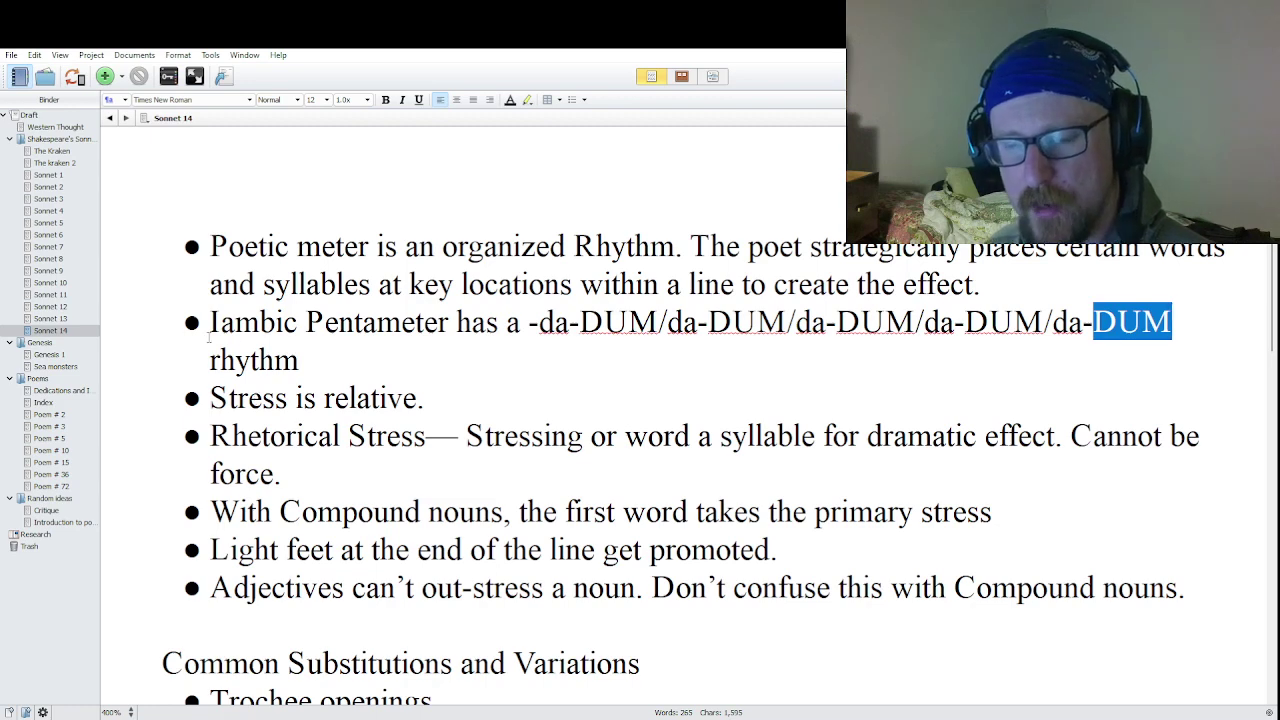
# Review the Rhetorical Stress, Compound nouns, Light feet and Adjectives substitution bullets.
pyautogui.doubleClick(440, 436)
pyautogui.tripleClick(440, 436)
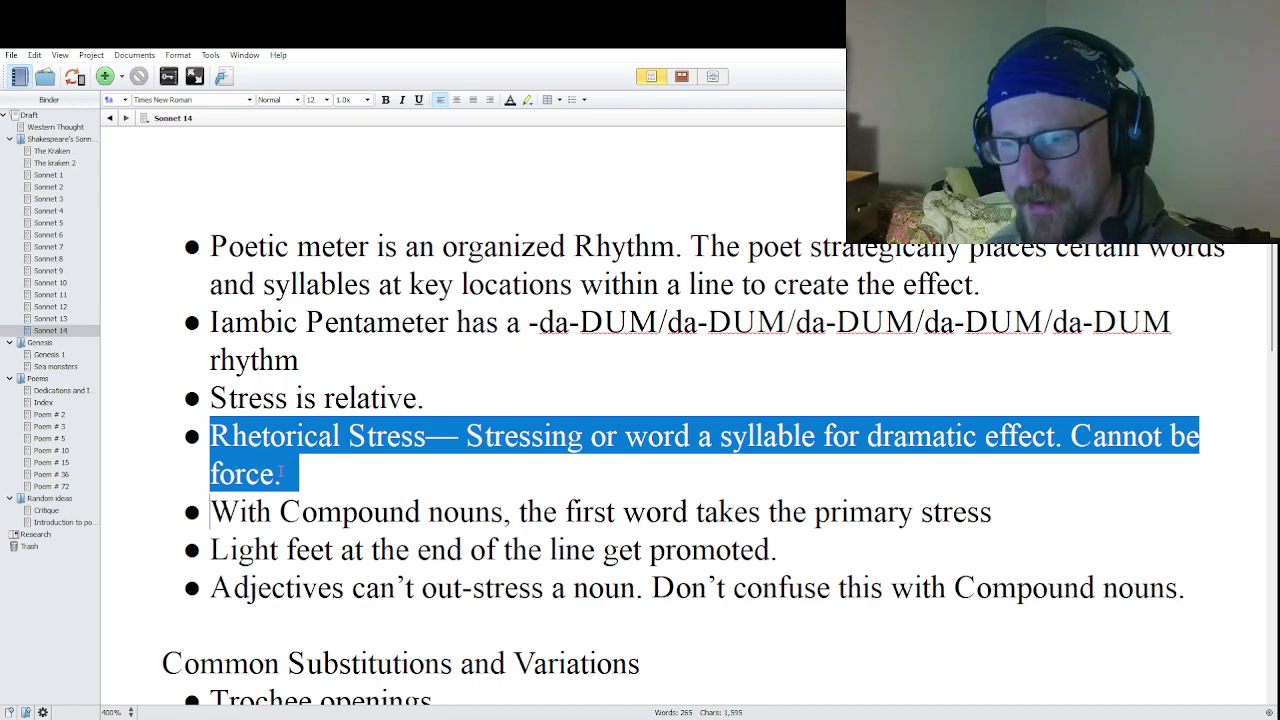
pyautogui.tripleClick(351, 511)
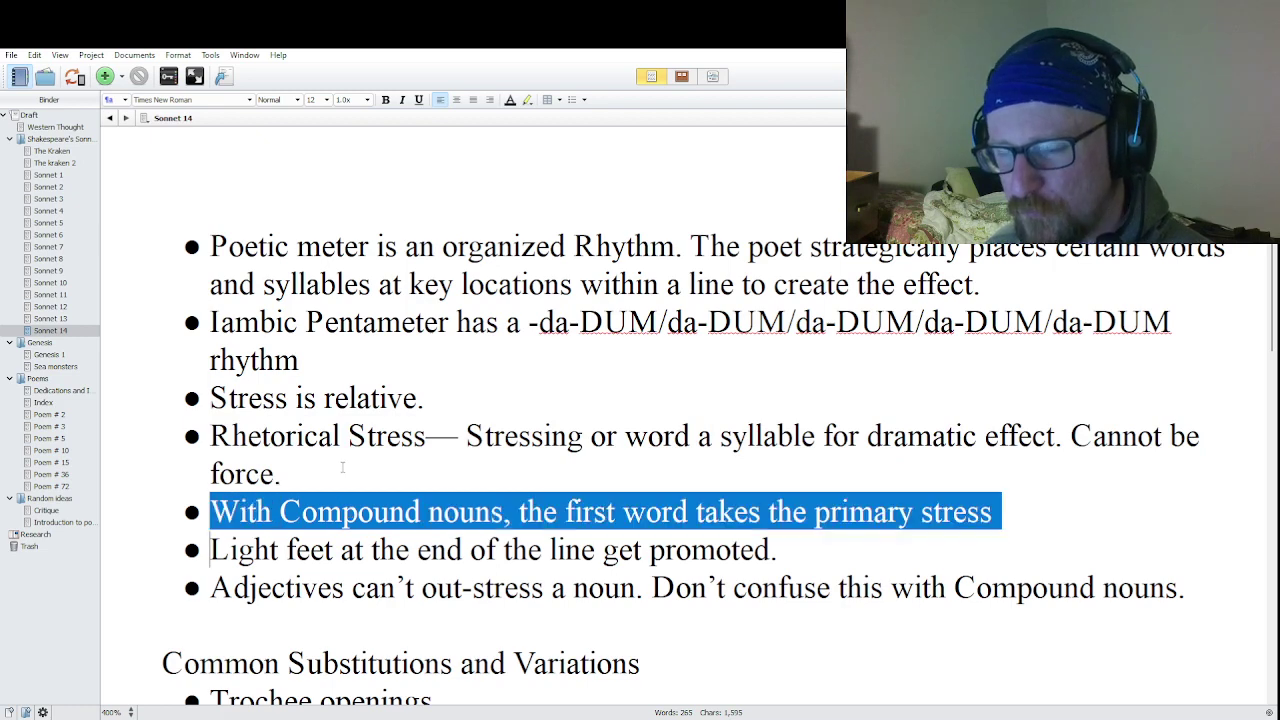
pyautogui.scroll(-1, 340, 470)
pyautogui.scroll(1, 327, 468)
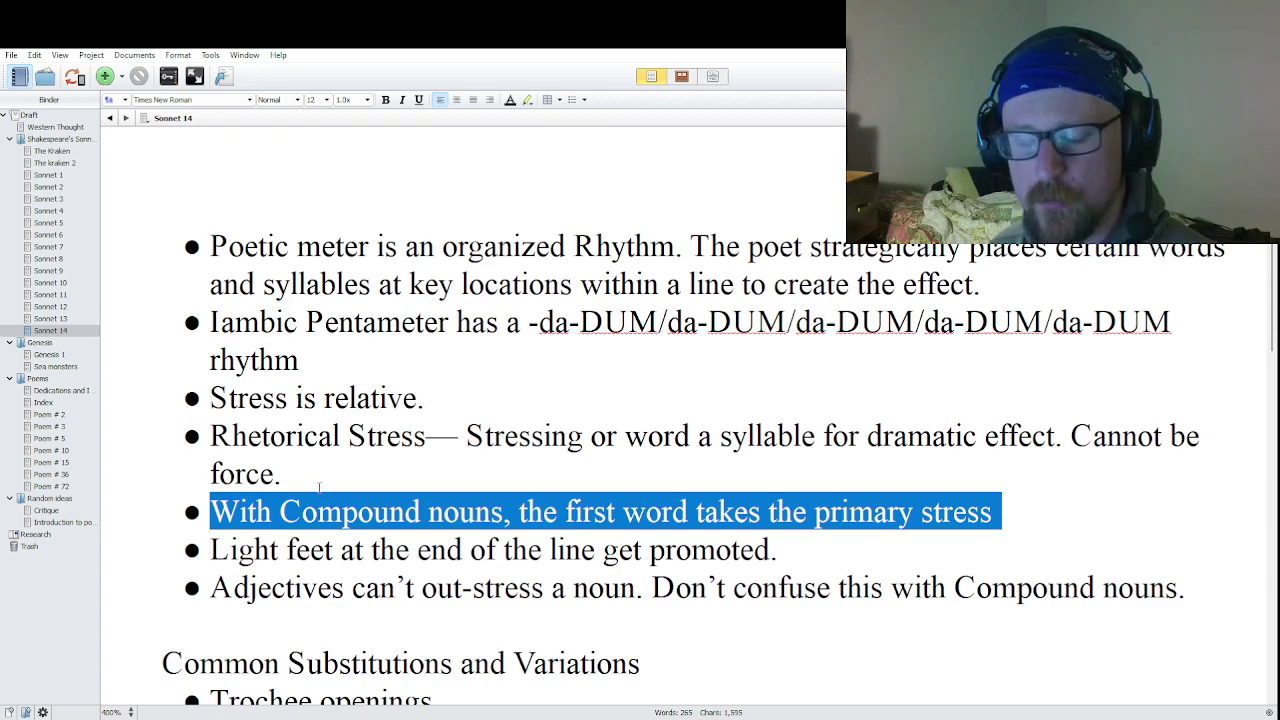
pyautogui.tripleClick(405, 549)
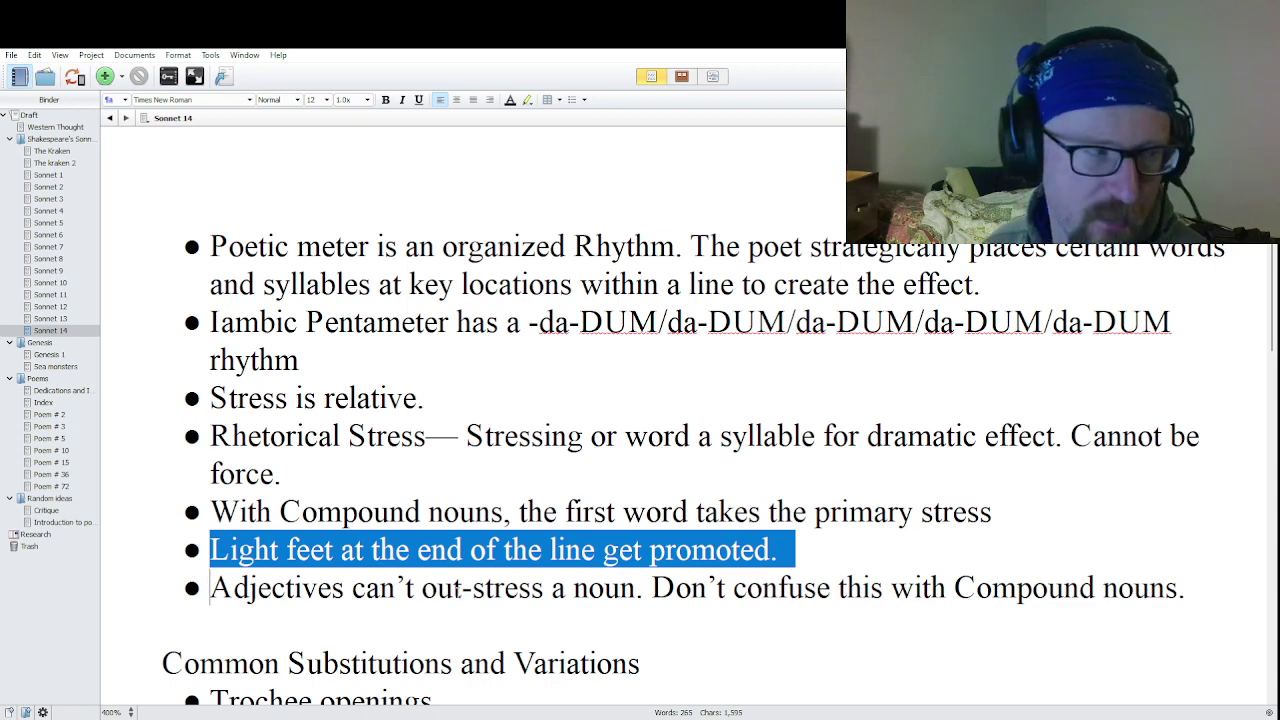
pyautogui.tripleClick(459, 591)
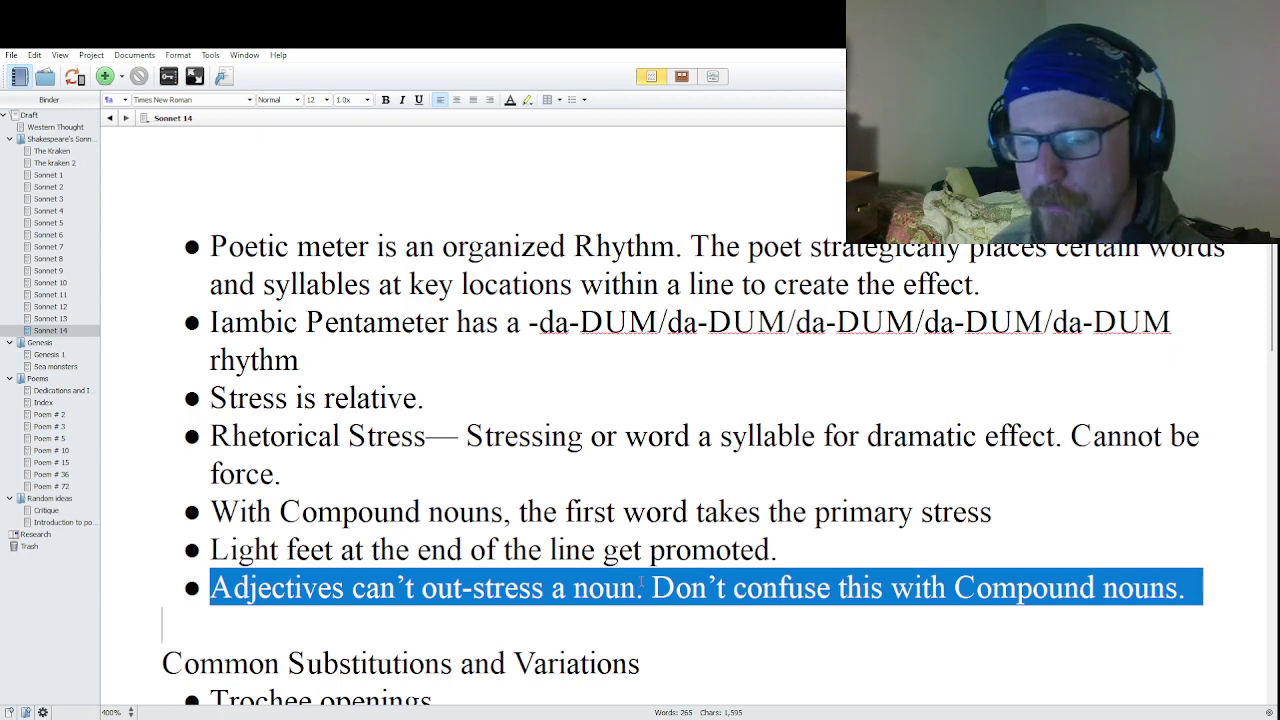
# Find the Hypermetrical endings bullet and put the caret after 'Hyper'.
pyautogui.scroll(-2, 610, 618)
pyautogui.scroll(-1, 640, 582)
pyautogui.scroll(1, 637, 581)
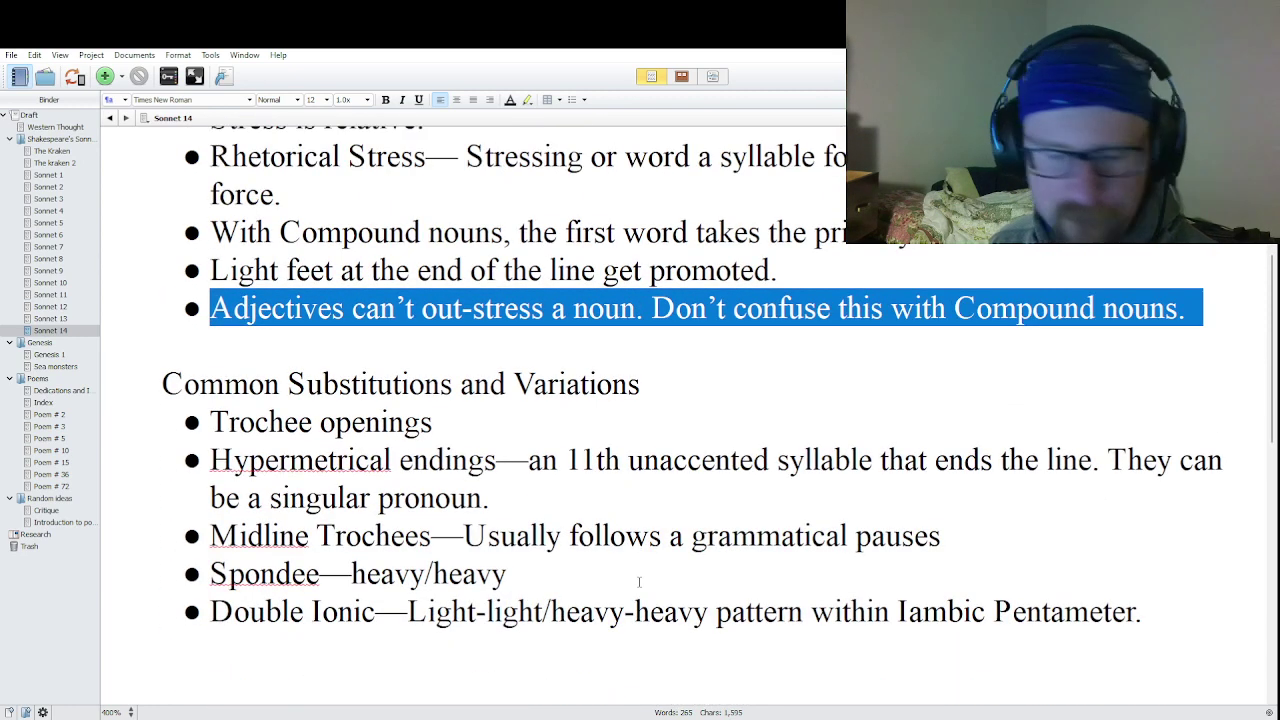
pyautogui.scroll(2, 635, 580)
pyautogui.scroll(-1, 630, 540)
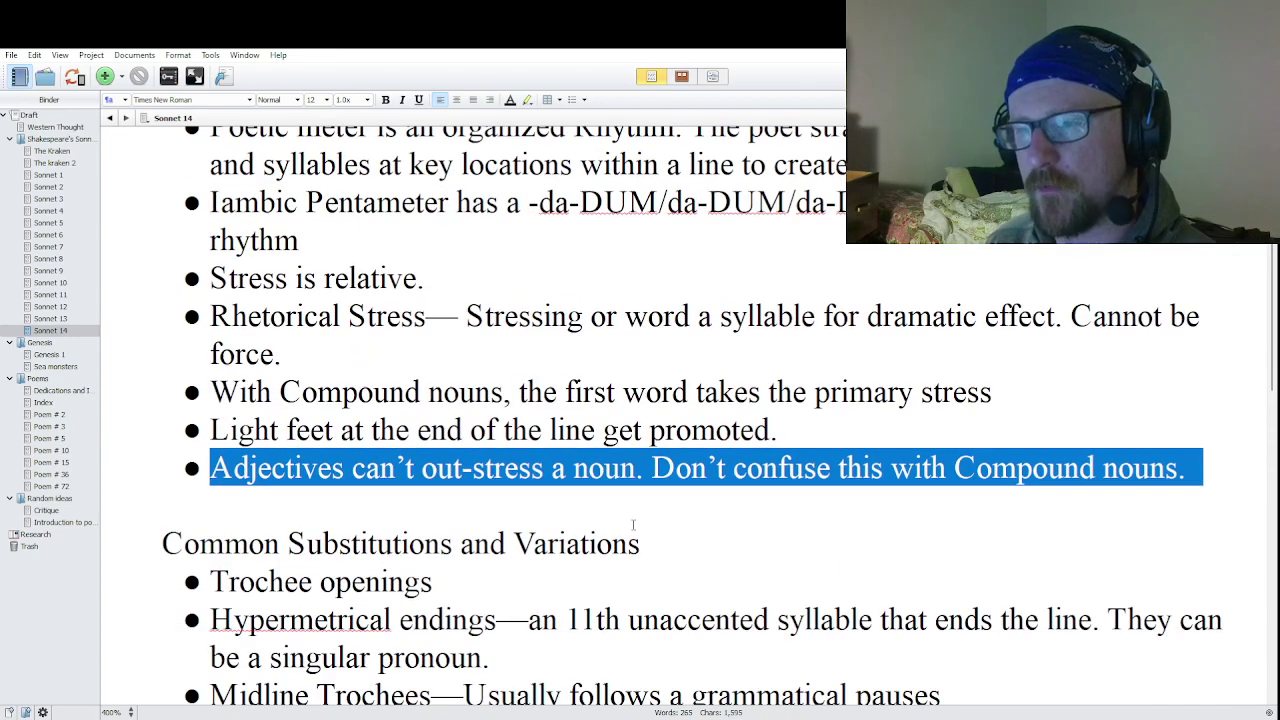
pyautogui.scroll(-2, 626, 508)
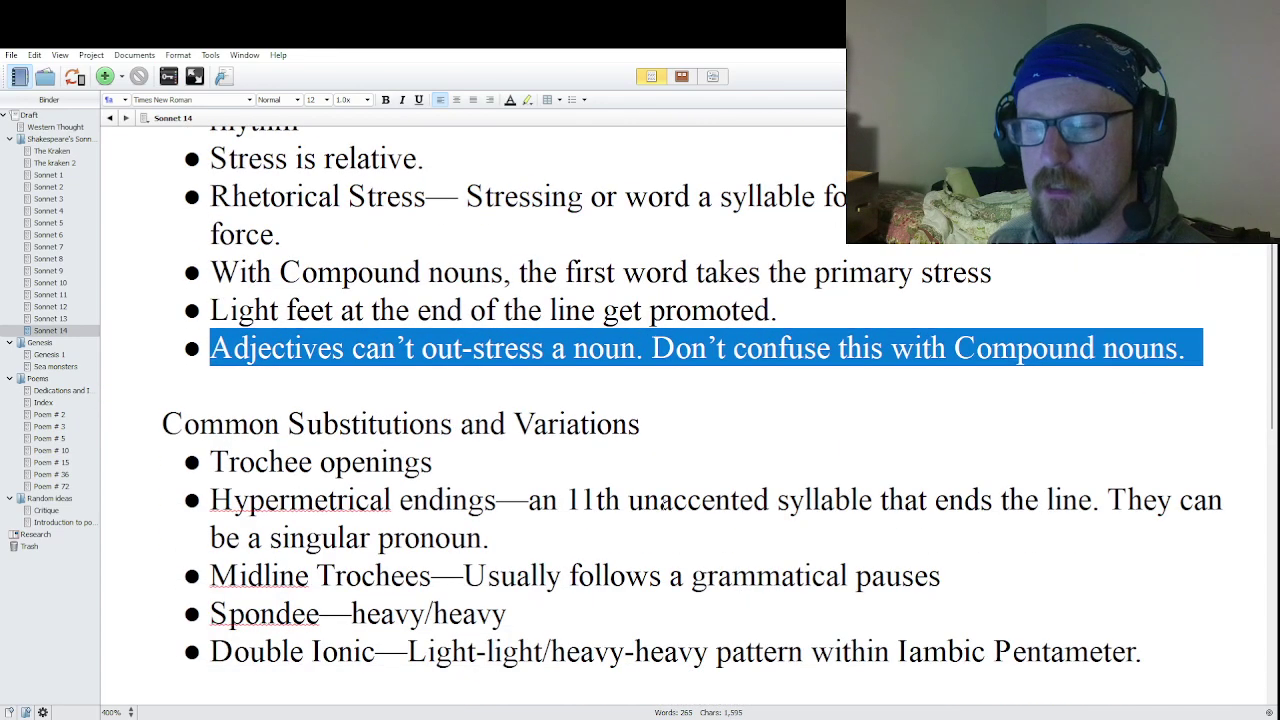
pyautogui.scroll(1, 666, 506)
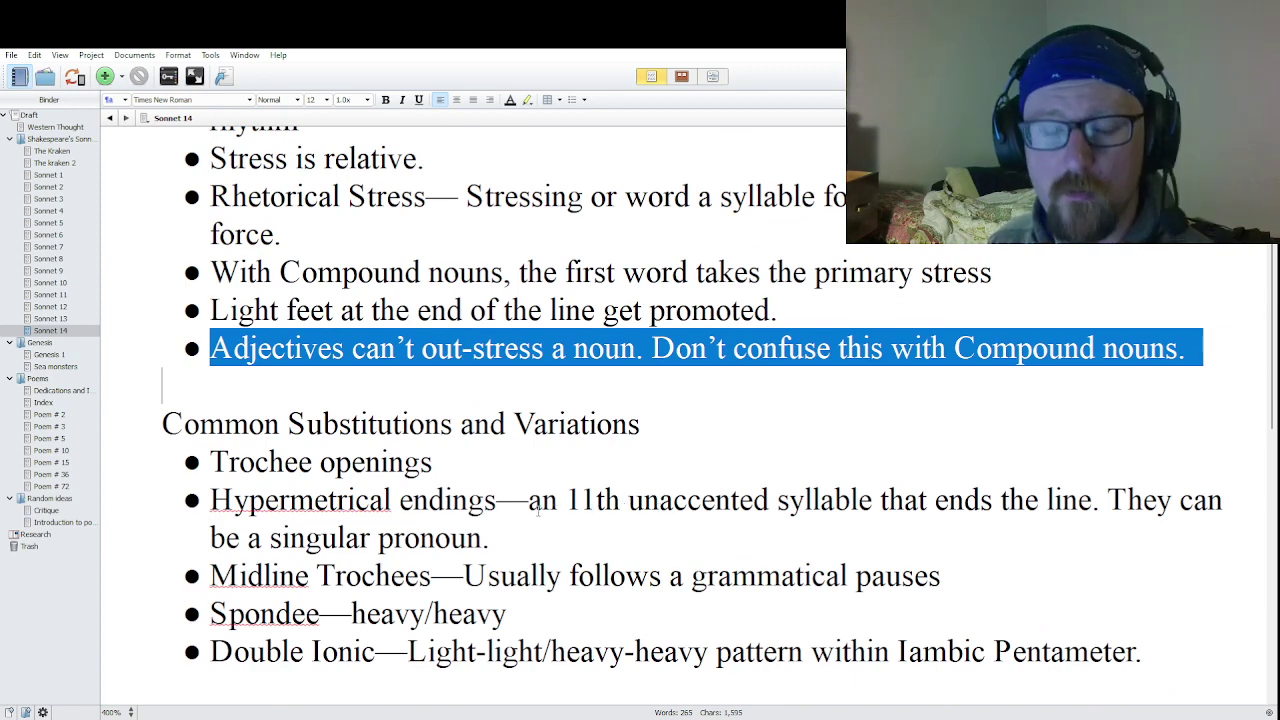
pyautogui.doubleClick(260, 463)
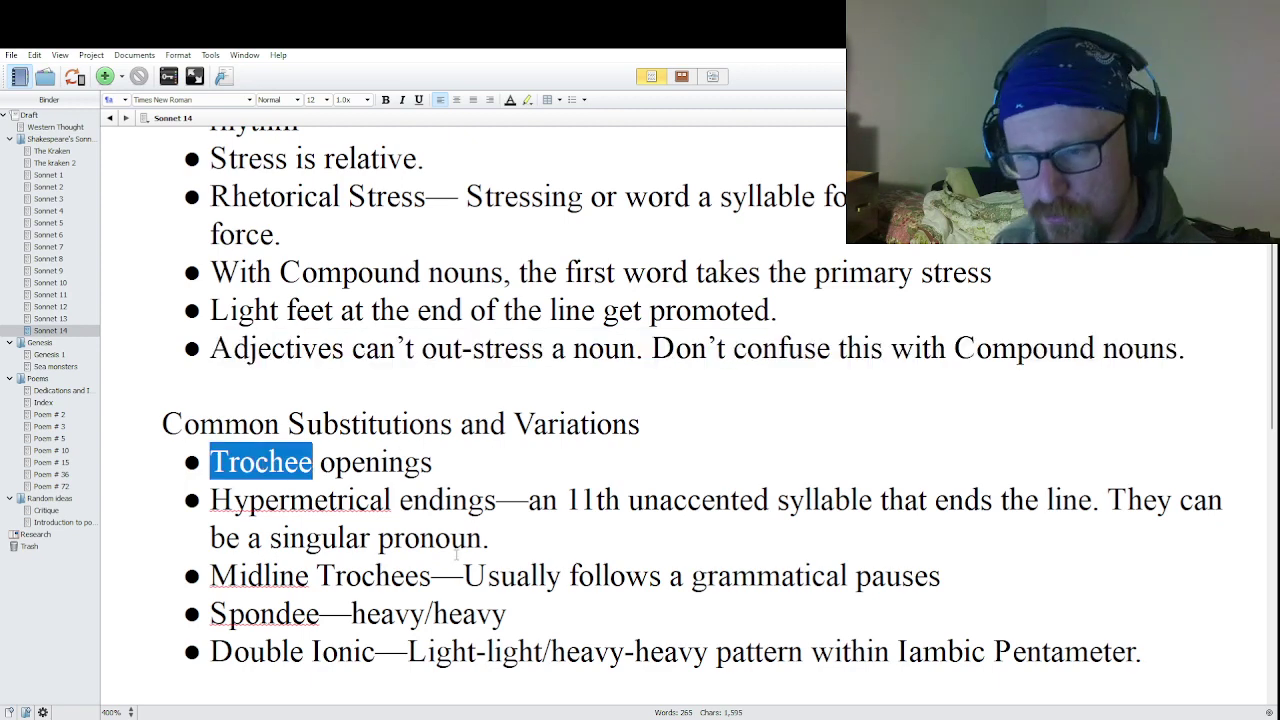
pyautogui.tripleClick(447, 500)
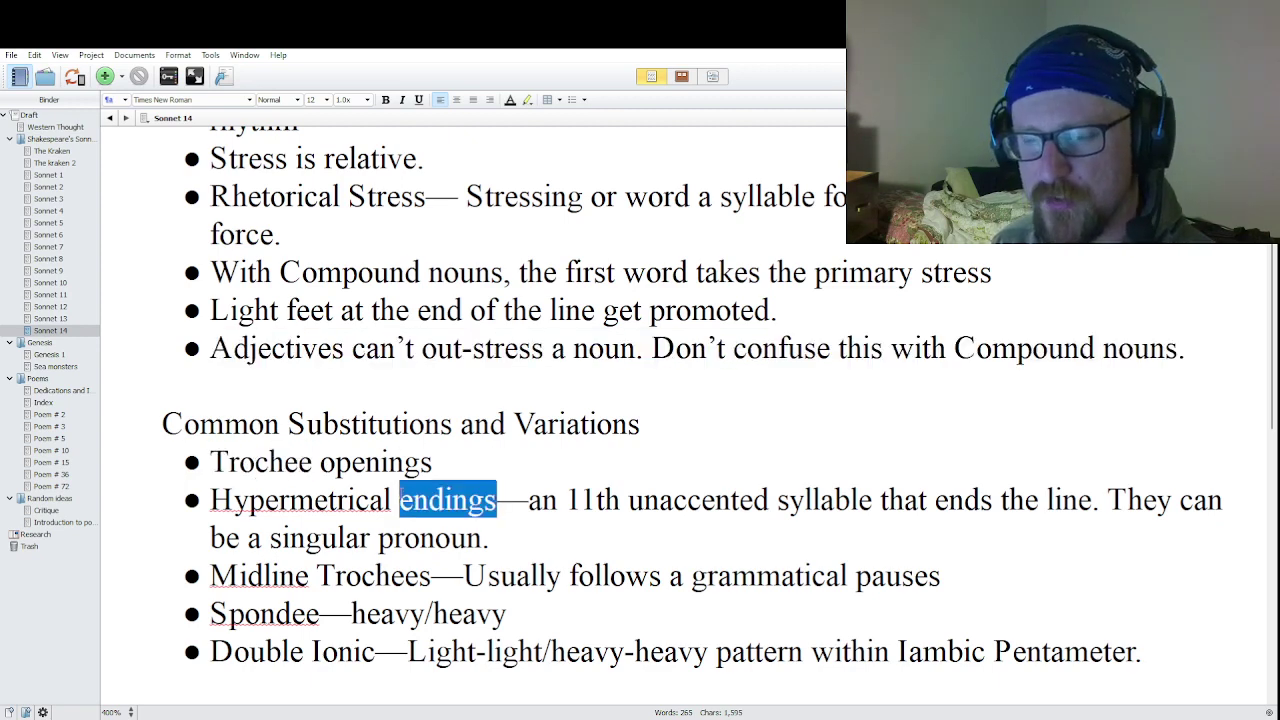
pyautogui.click(290, 500)
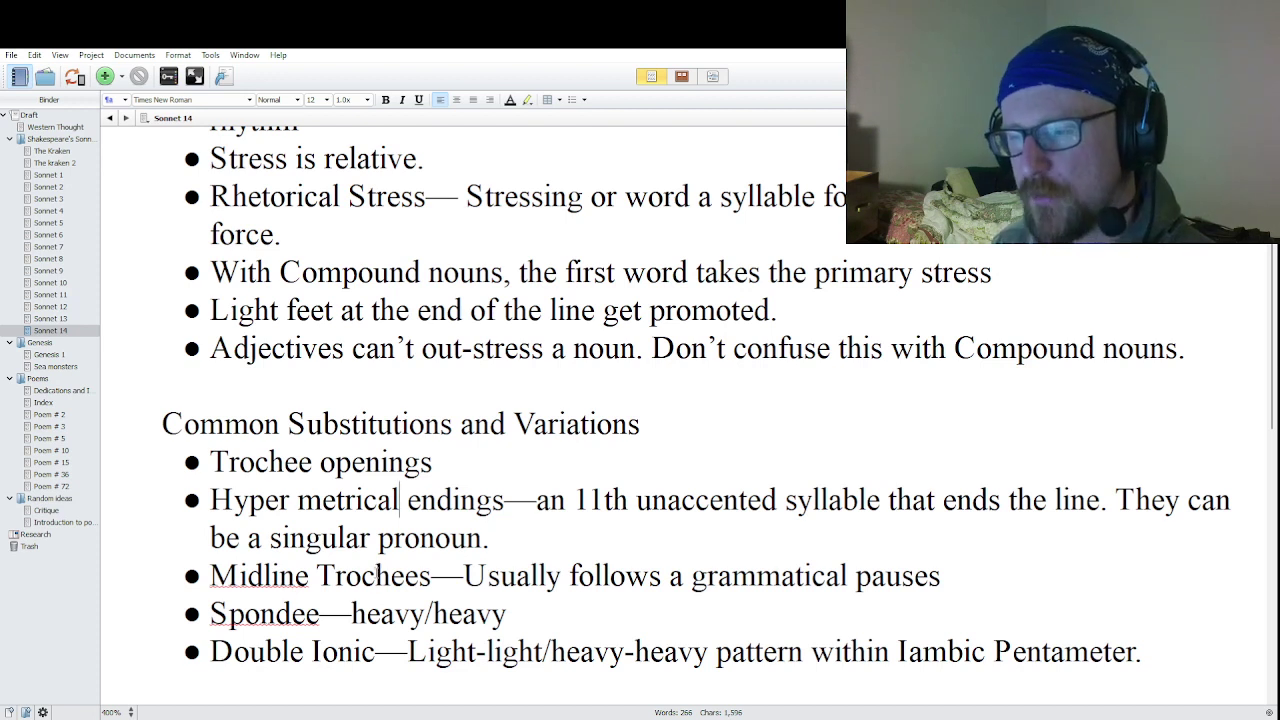
pyautogui.tripleClick(365, 570)
pyautogui.doubleClick(614, 576)
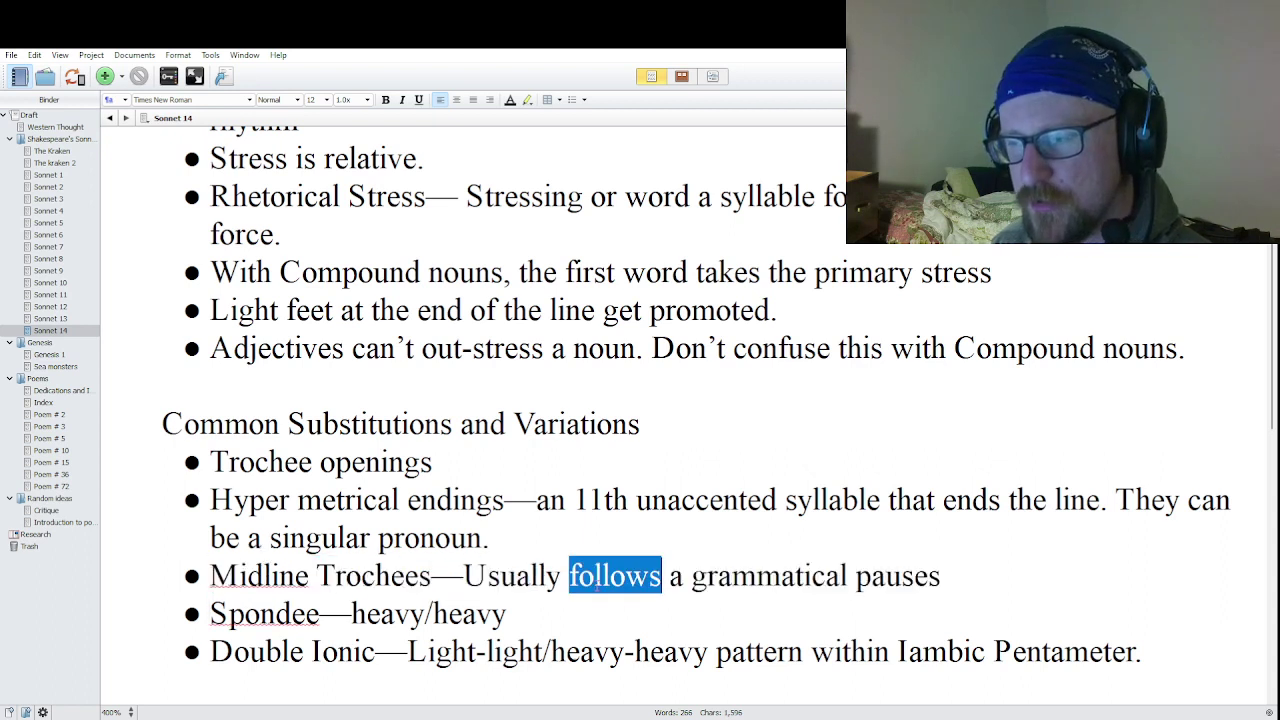
pyautogui.doubleClick(290, 613)
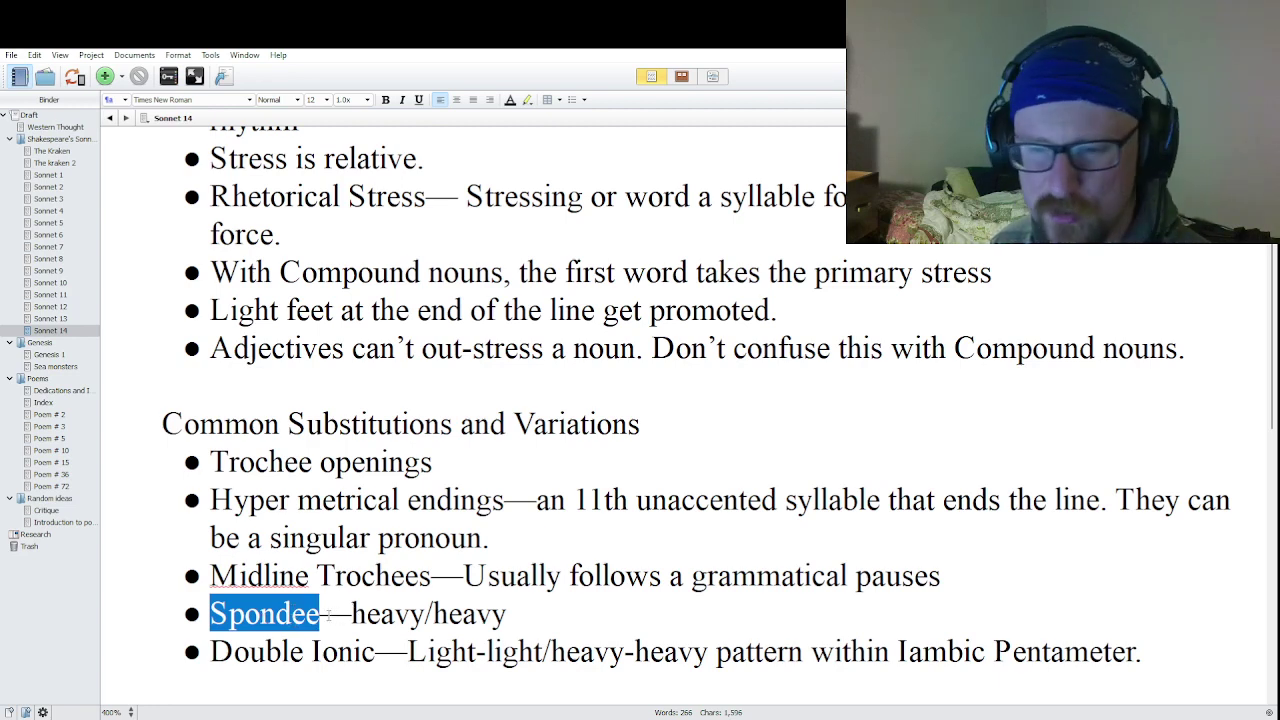
pyautogui.doubleClick(345, 655)
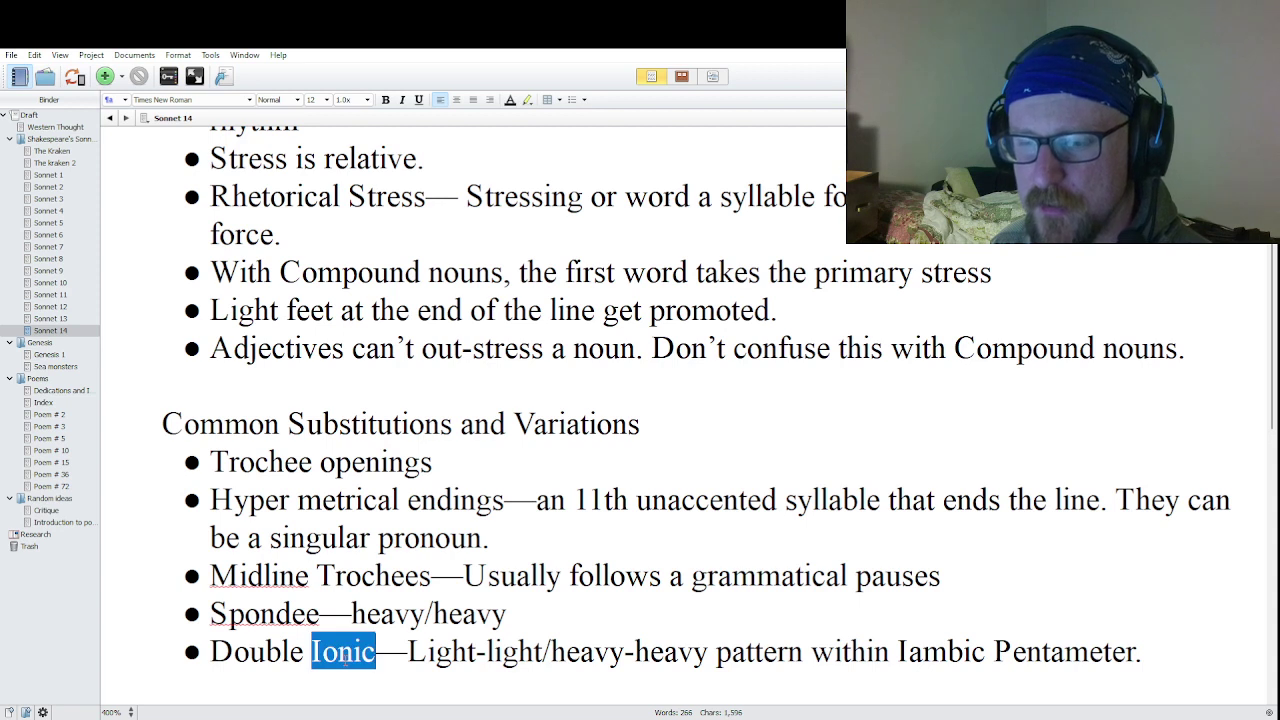
pyautogui.click(470, 651)
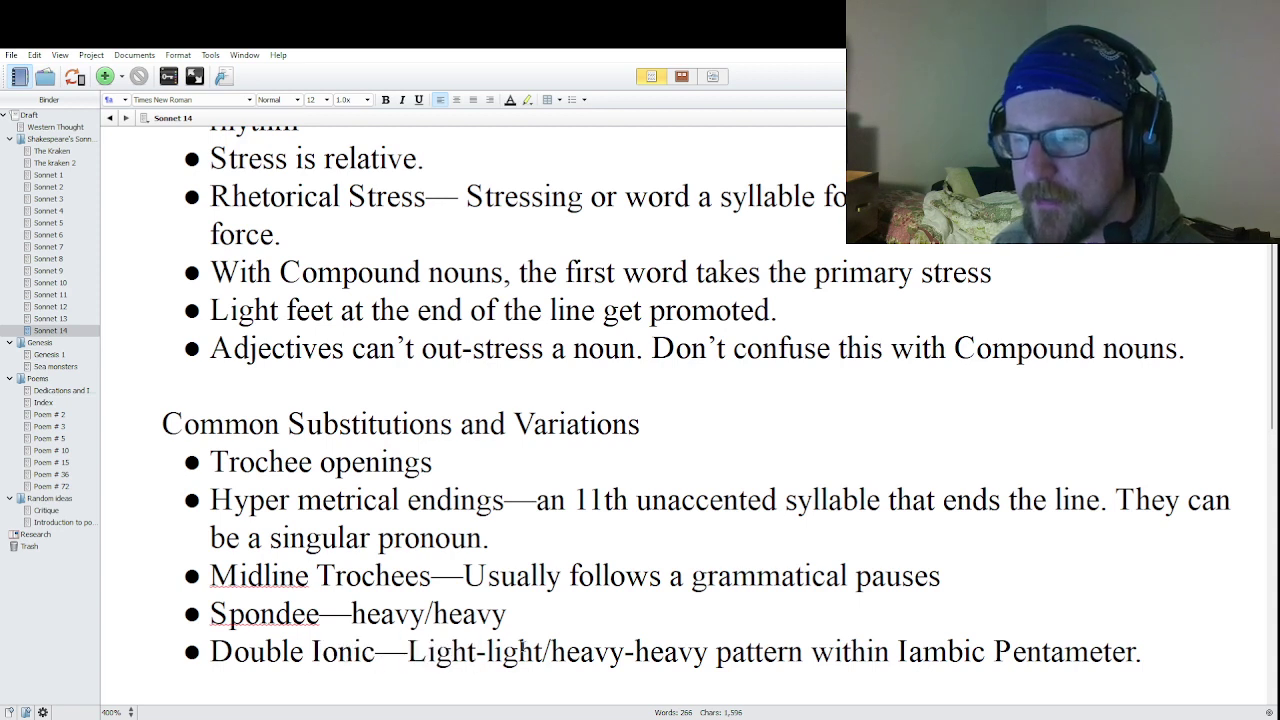
pyautogui.moveTo(634, 651); pyautogui.dragTo(650, 651)
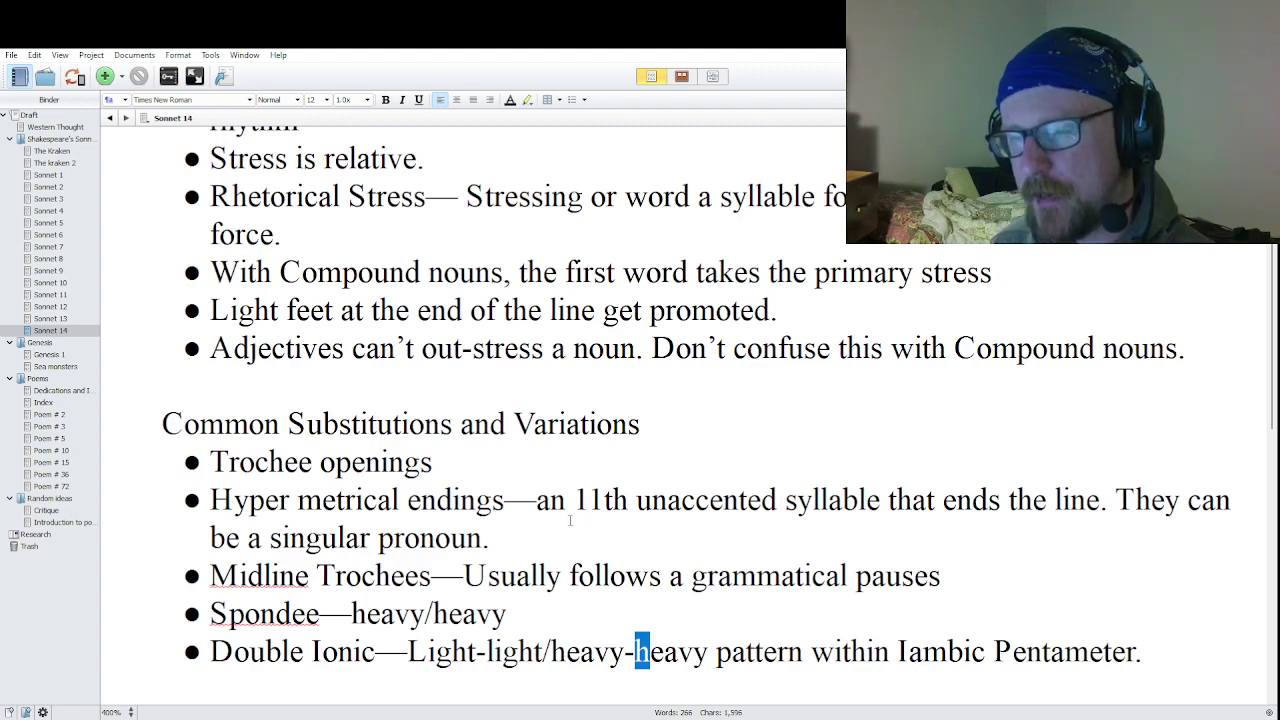
pyautogui.scroll(5, 570, 520)
pyautogui.scroll(-12, 620, 445)
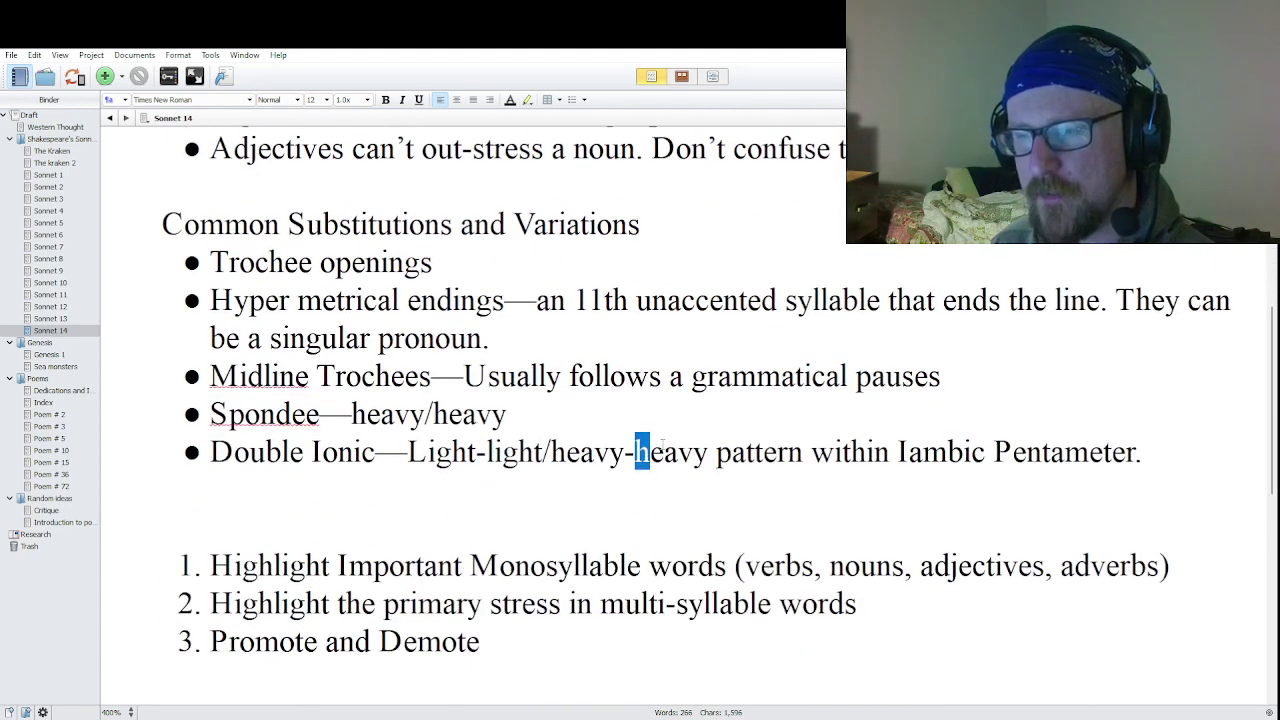
pyautogui.scroll(3, 393, 311)
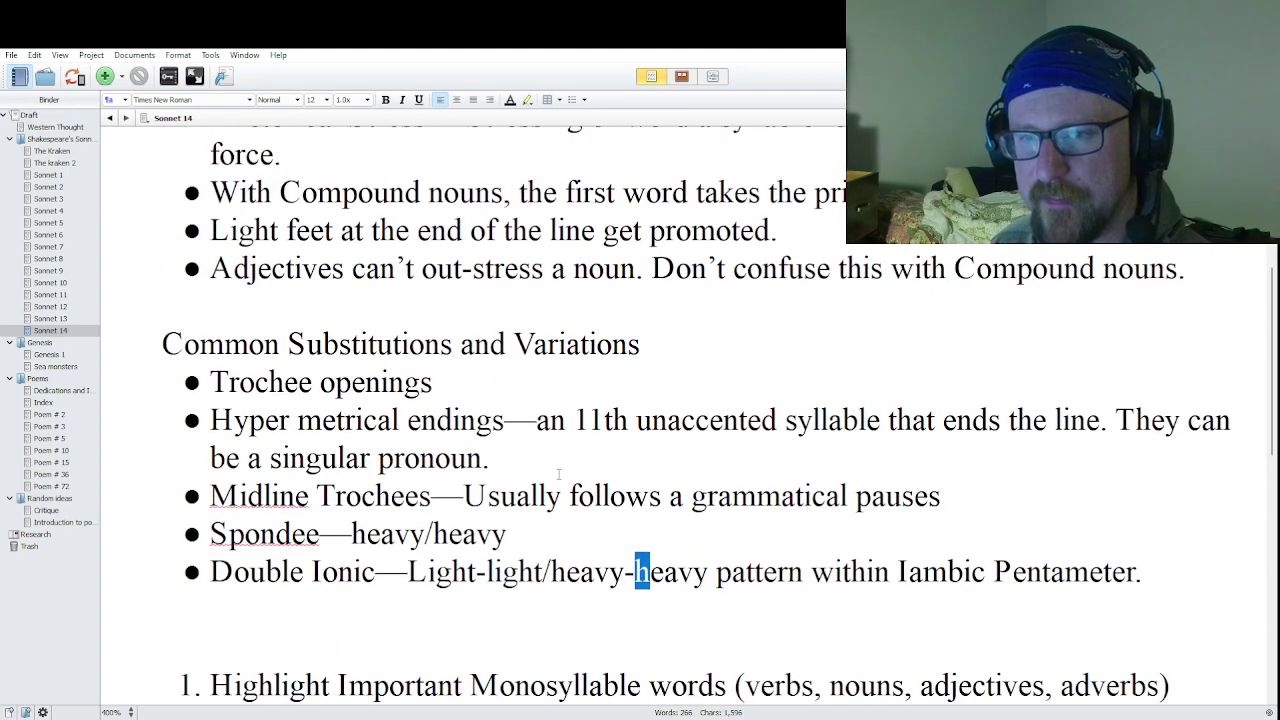
pyautogui.scroll(-7, 552, 480)
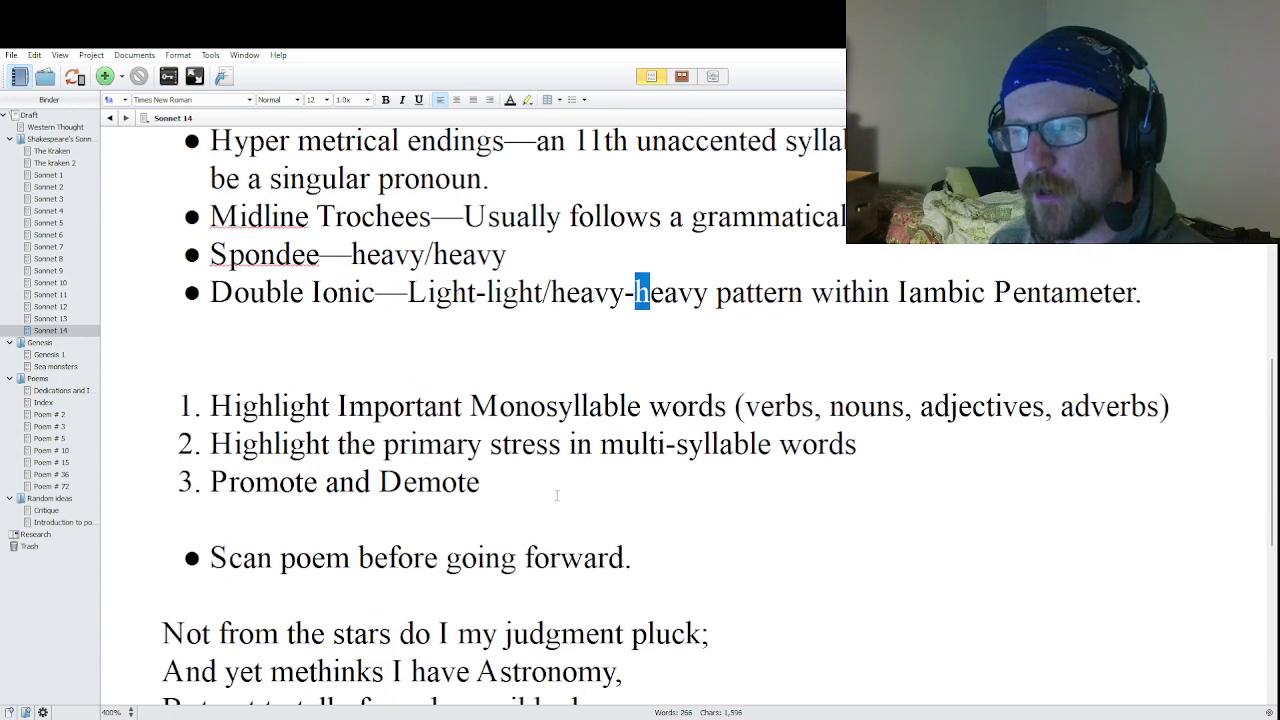
pyautogui.scroll(-4, 556, 495)
pyautogui.scroll(4, 558, 501)
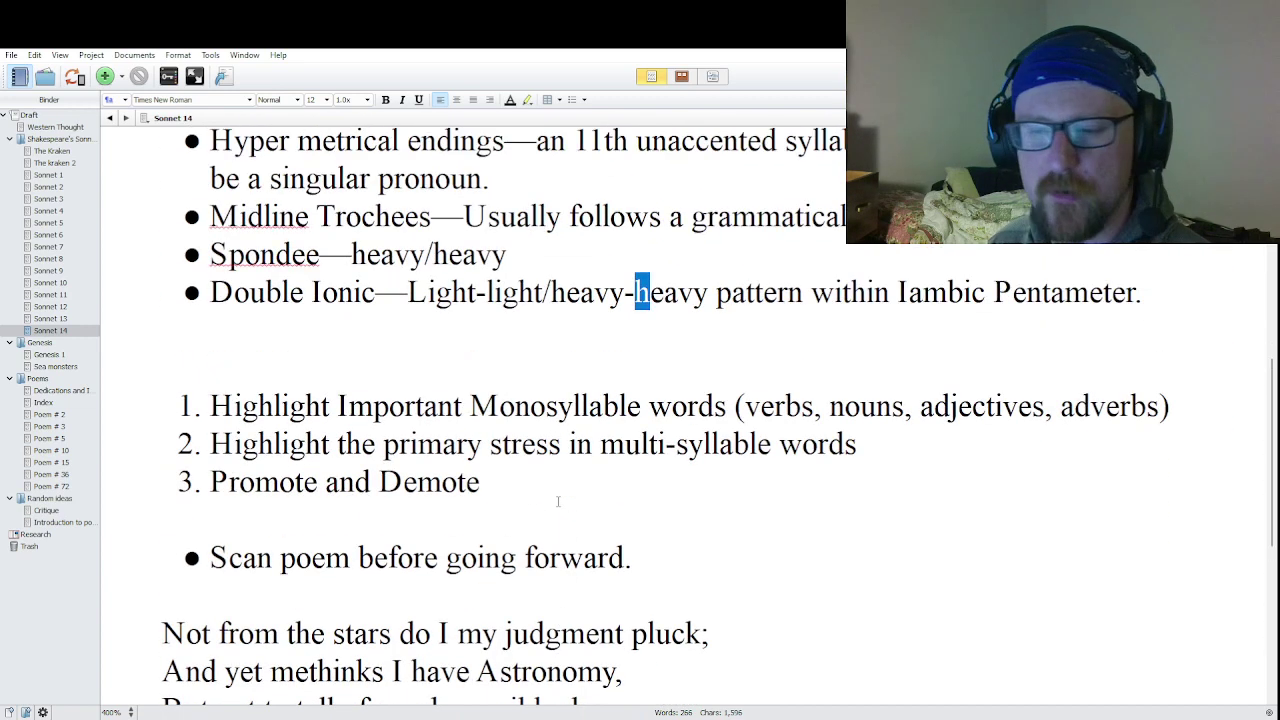
pyautogui.scroll(-2, 558, 501)
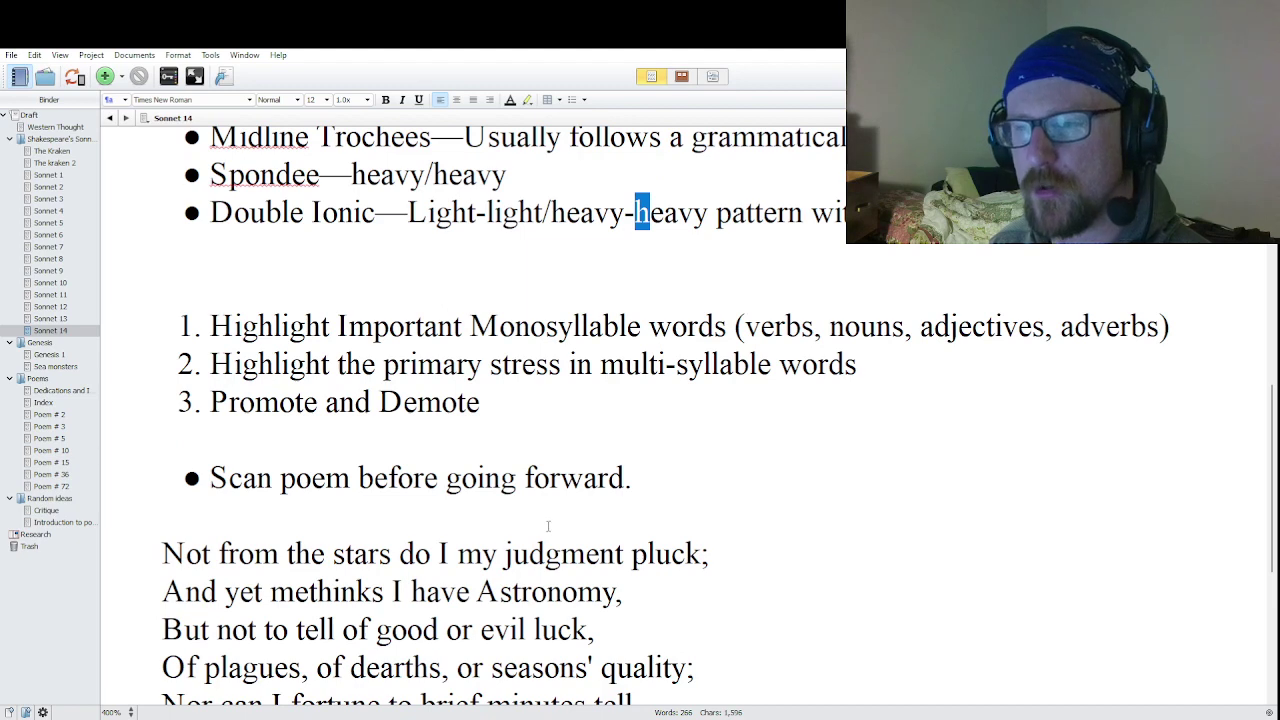
pyautogui.scroll(1, 548, 525)
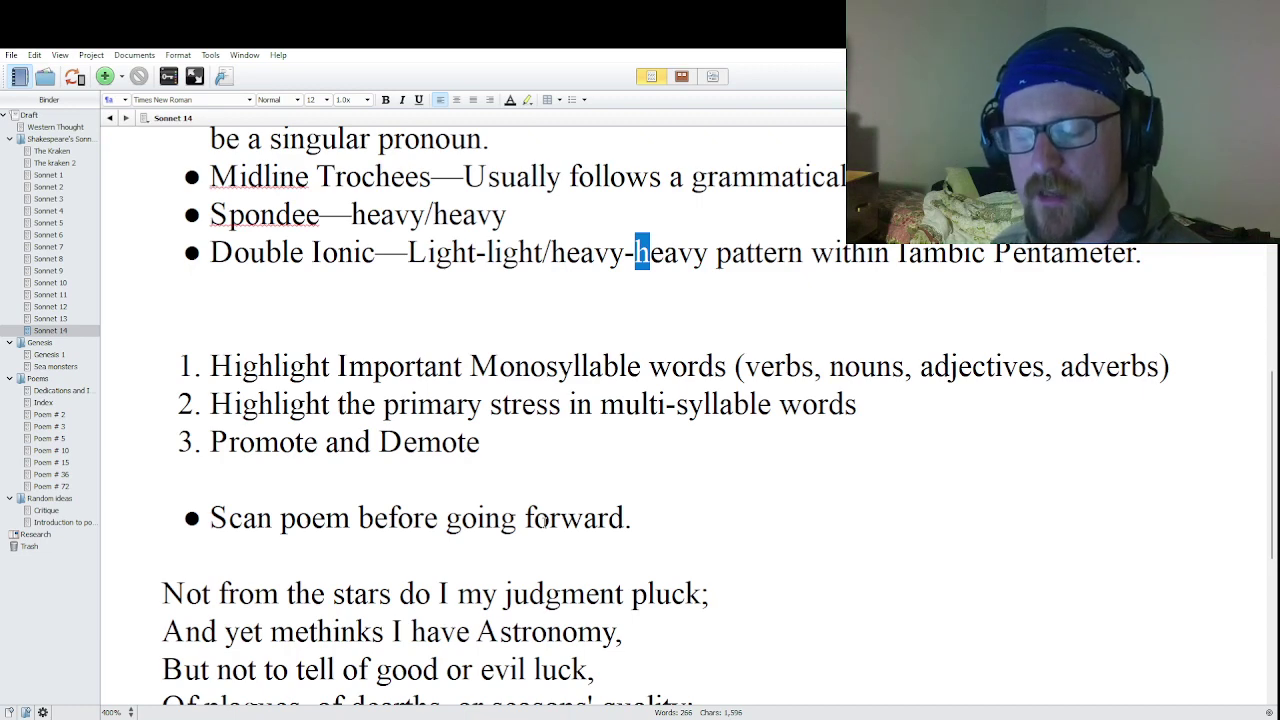
pyautogui.tripleClick(330, 404)
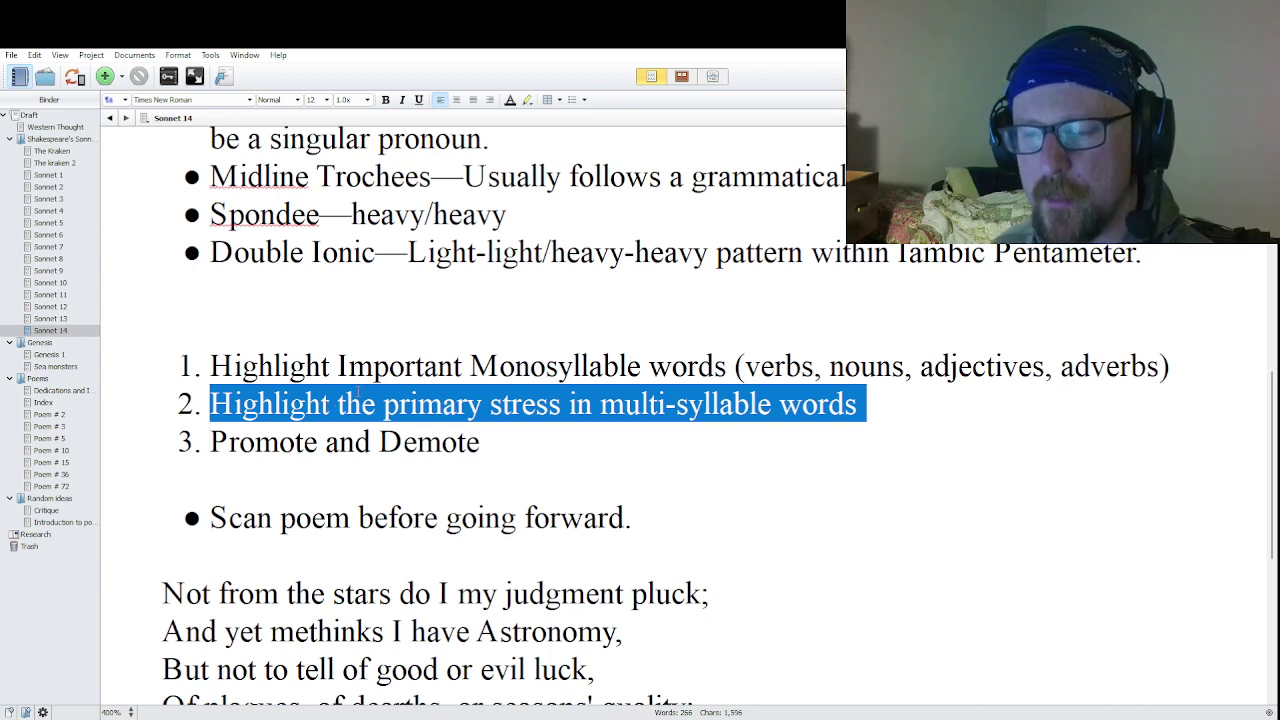
pyautogui.click(325, 442)
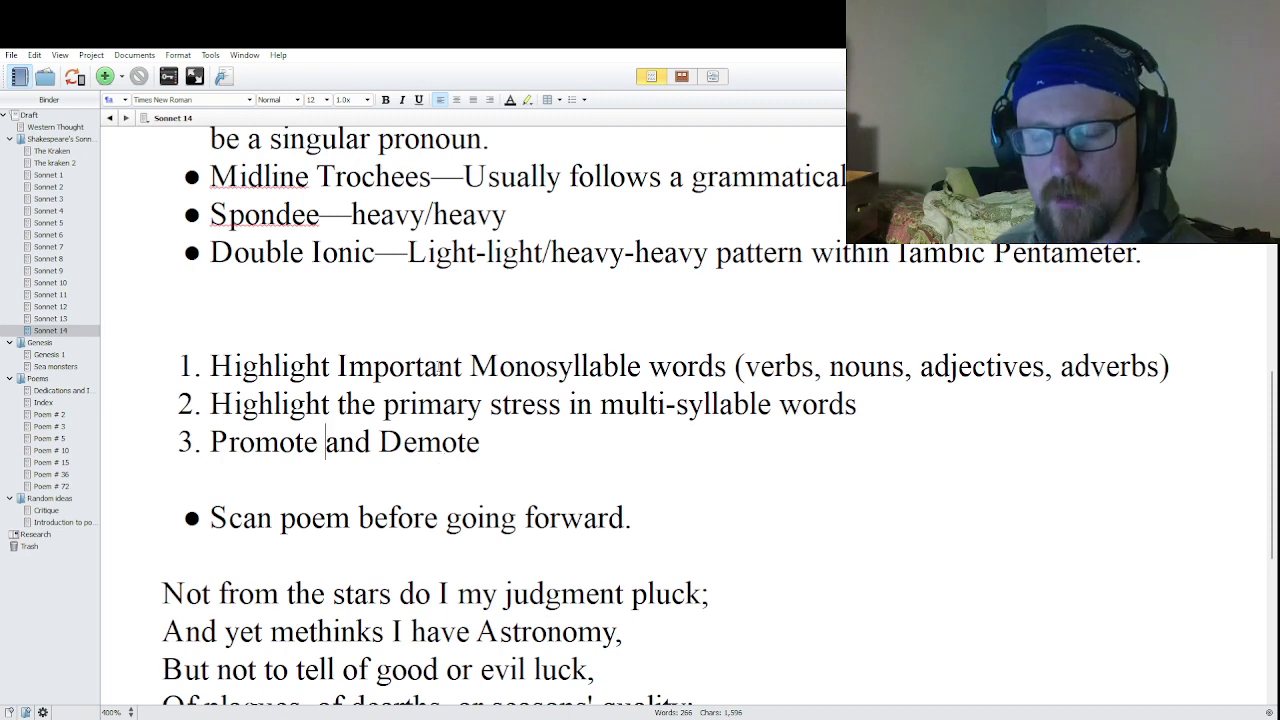
pyautogui.scroll(-5, 640, 416)
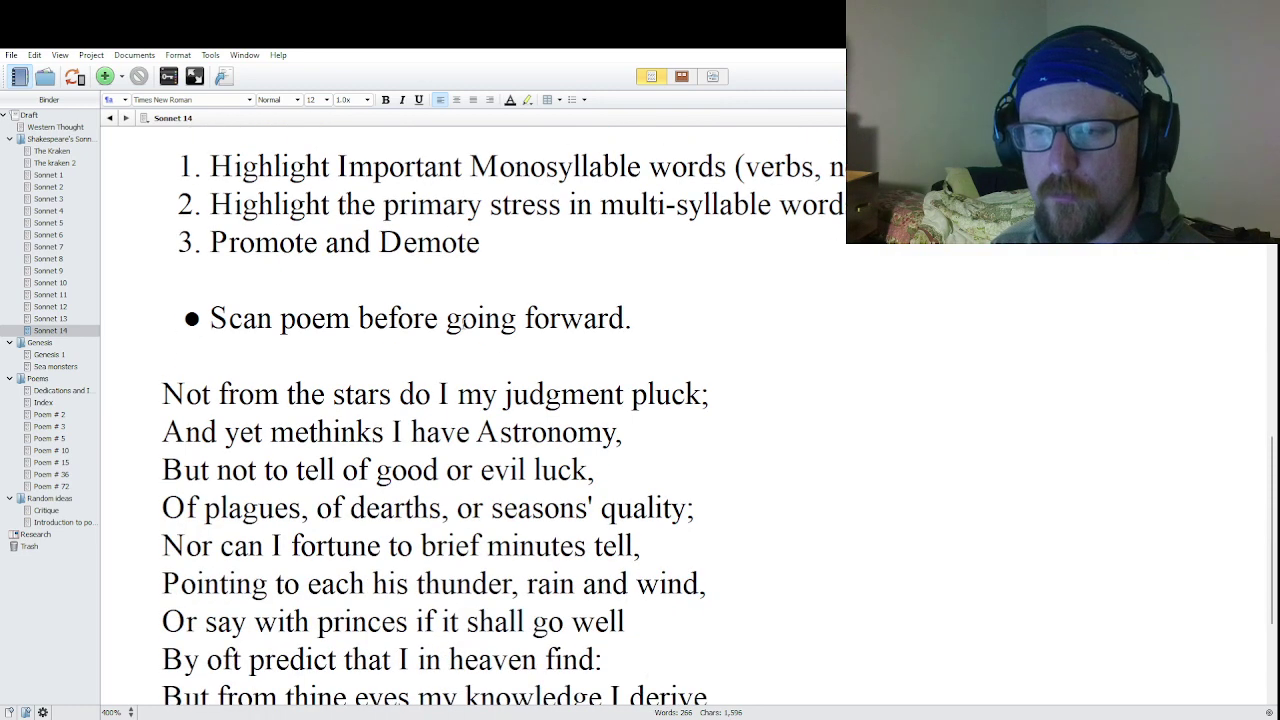
pyautogui.scroll(2, 453, 328)
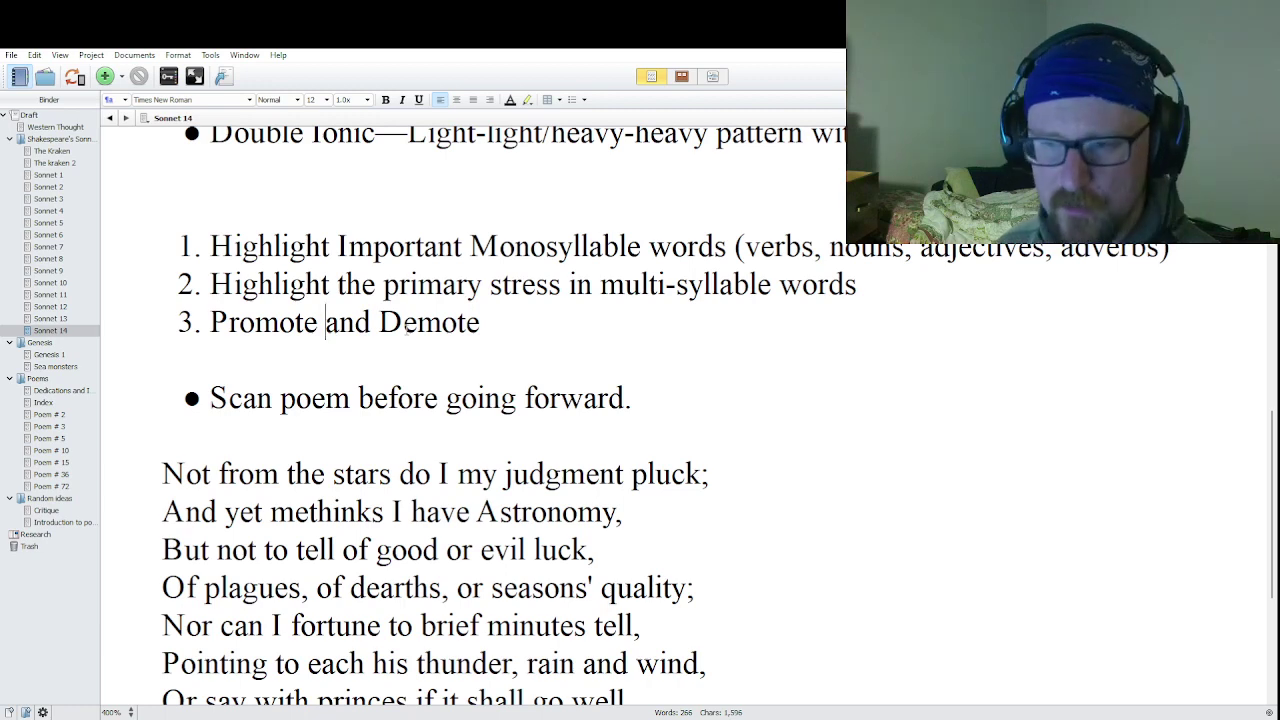
pyautogui.scroll(-2, 464, 432)
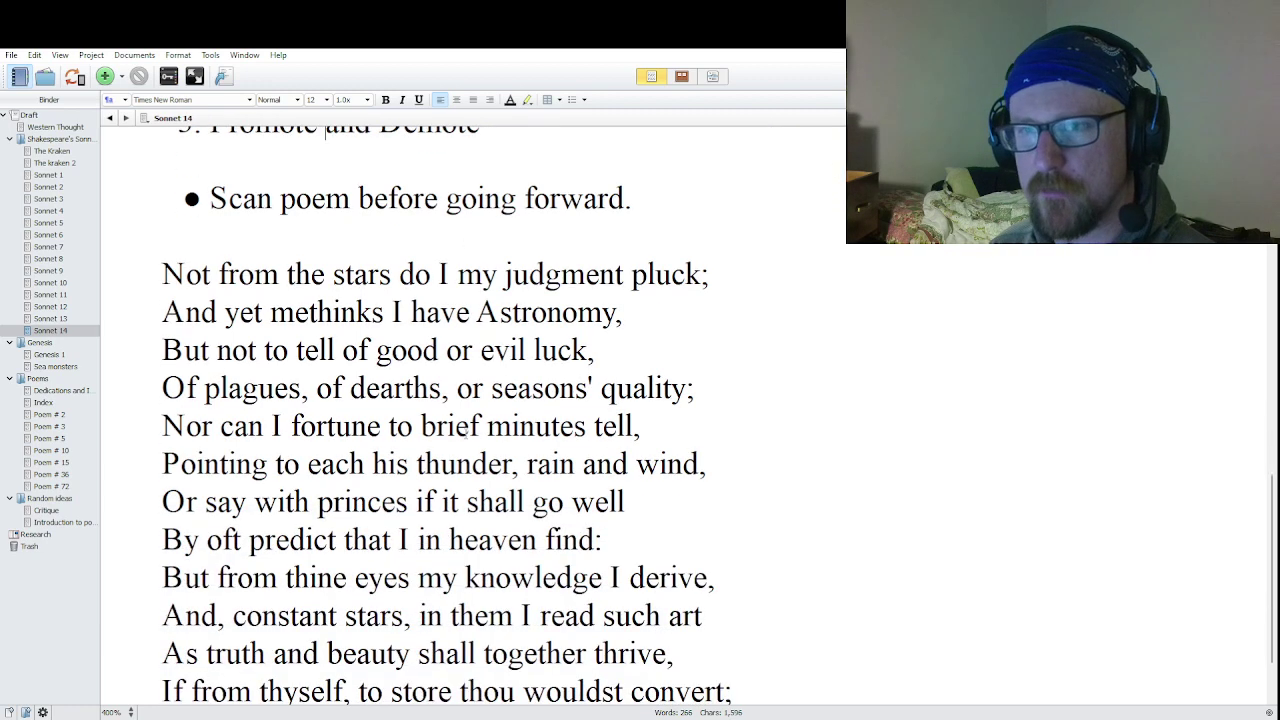
pyautogui.scroll(-1, 464, 432)
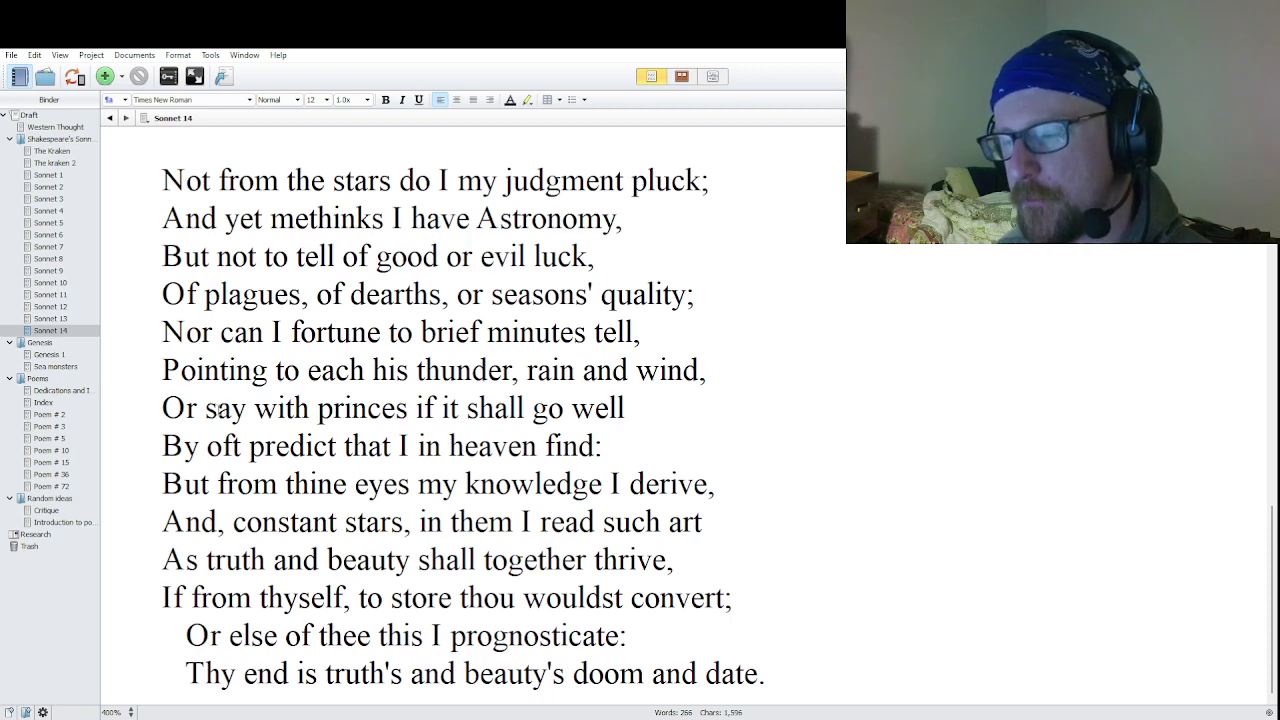
# Insert blank lines after 'Not from the stars do I my judgment pluck;'.
pyautogui.scroll(4, 215, 411)
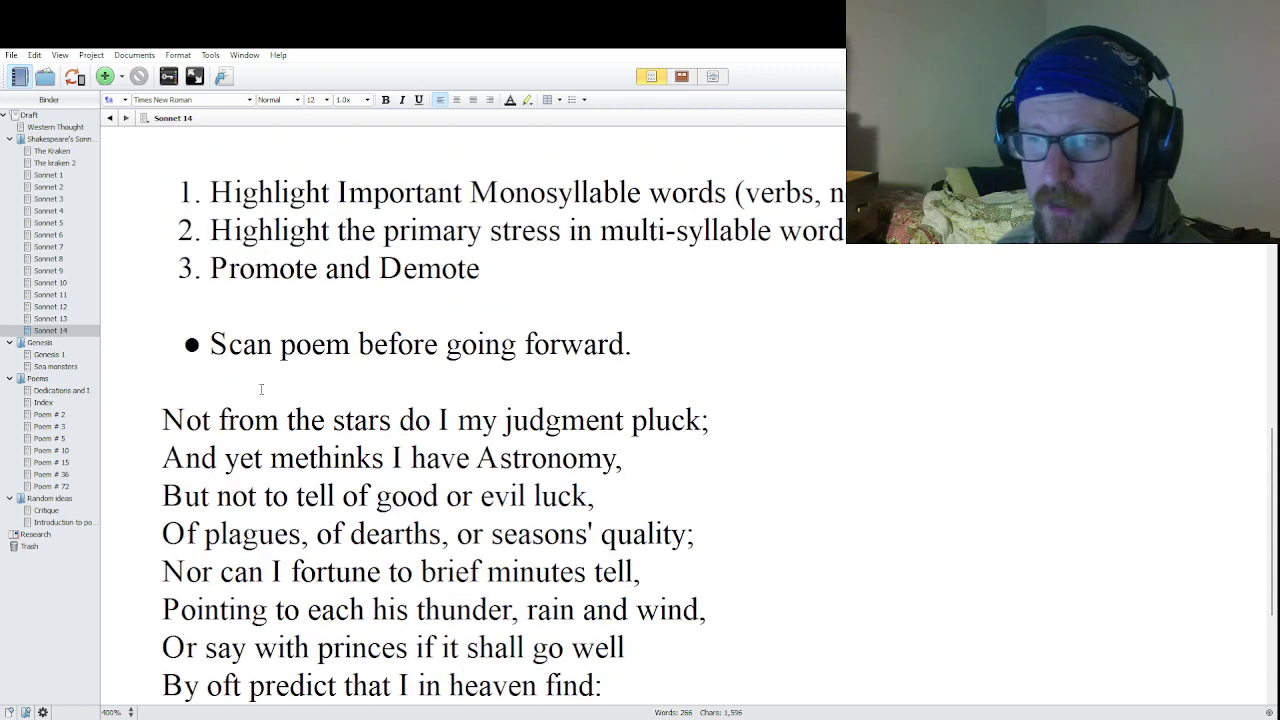
pyautogui.click(733, 422)
pyautogui.press('Return')
pyautogui.press('Return')
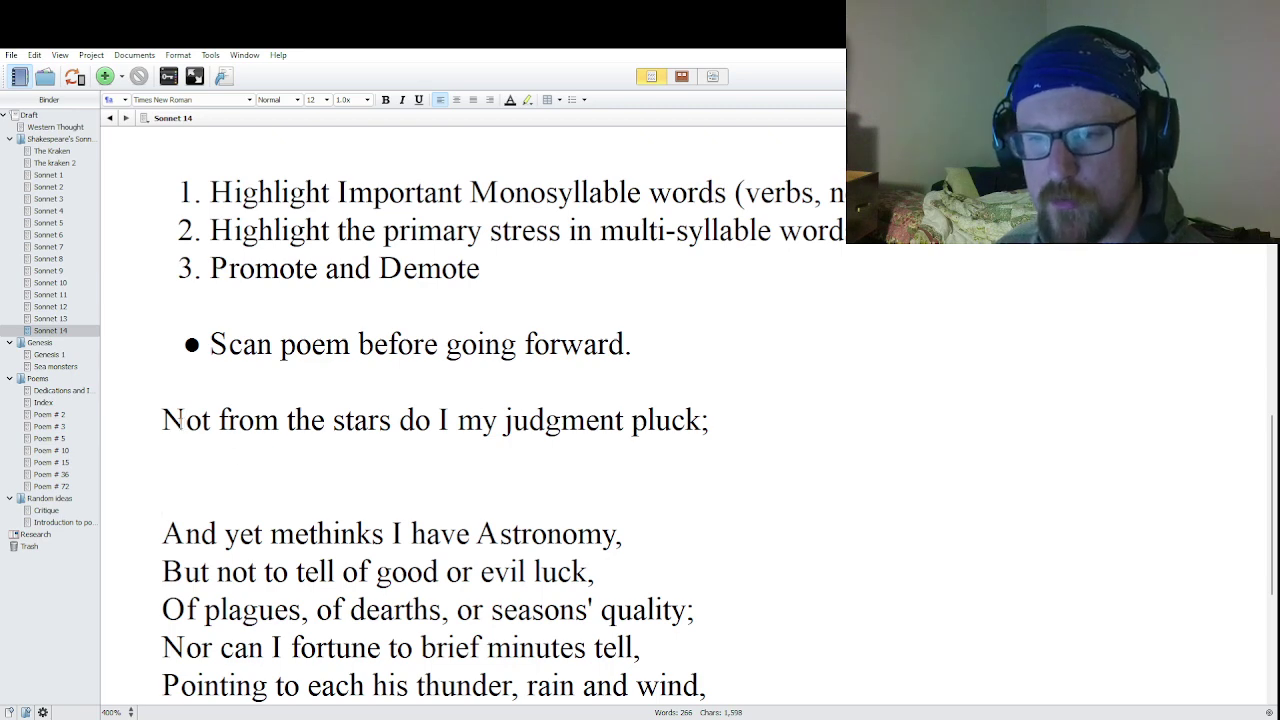
# Bold the stressed words 'Not', 'stars' and 'pluck' in the first line.
pyautogui.doubleClick(185, 420)
pyautogui.click(385, 100)
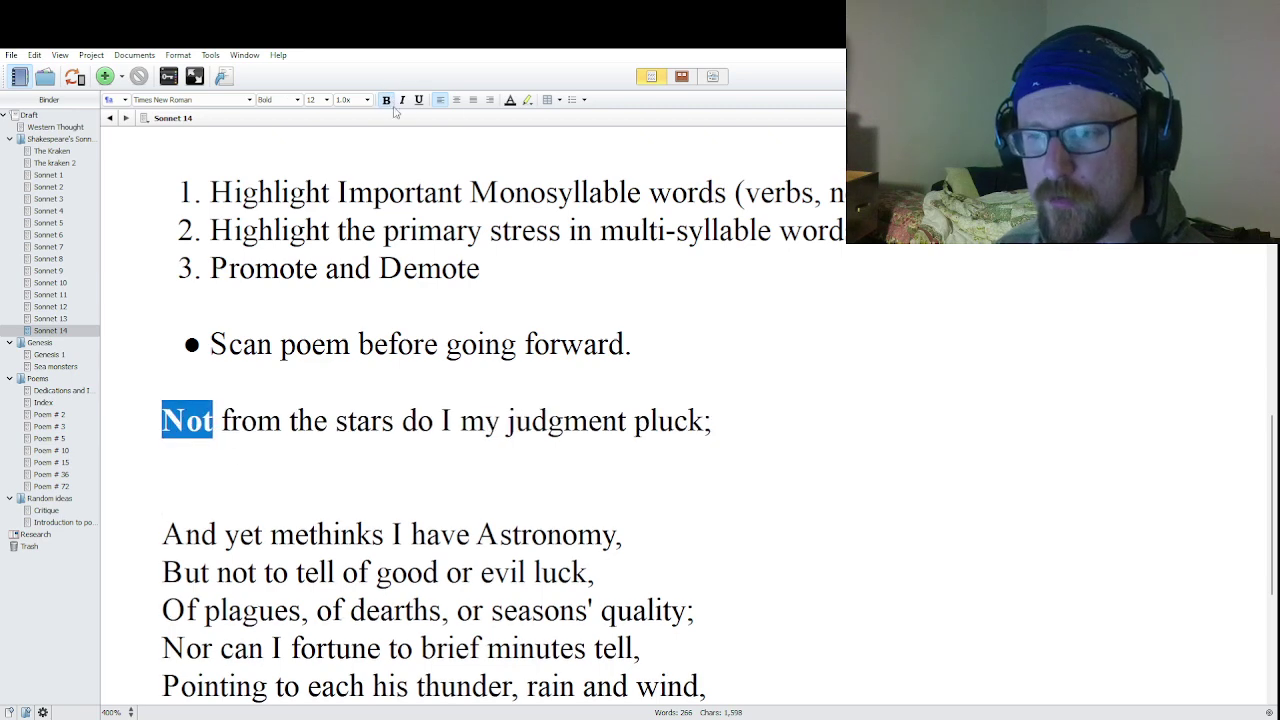
pyautogui.doubleClick(363, 420)
pyautogui.click(385, 100)
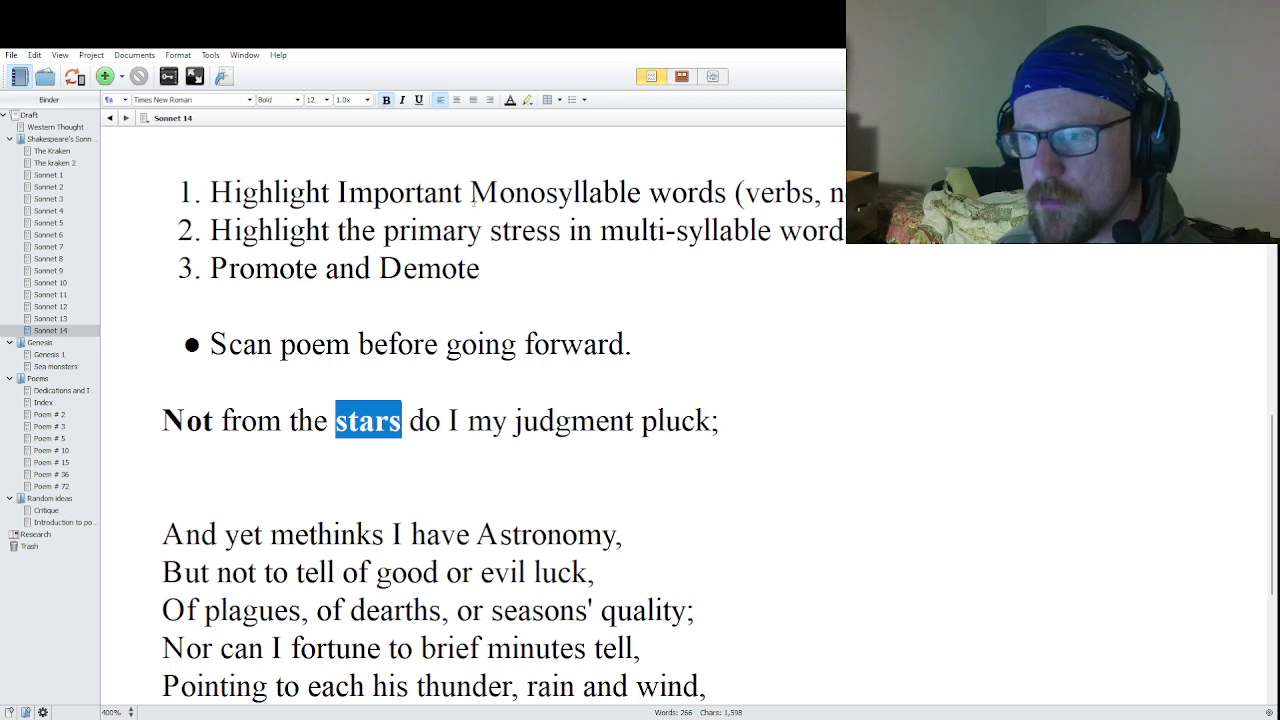
pyautogui.doubleClick(675, 420)
pyautogui.click(385, 100)
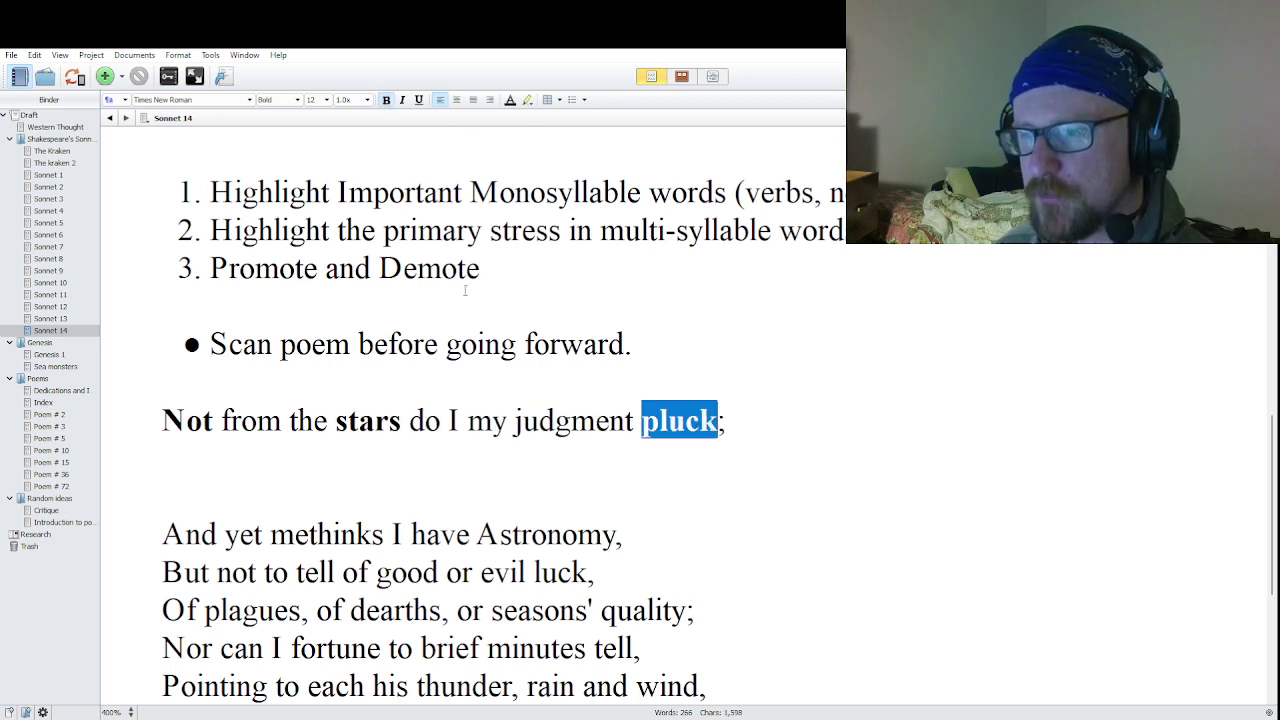
pyautogui.click(347, 461)
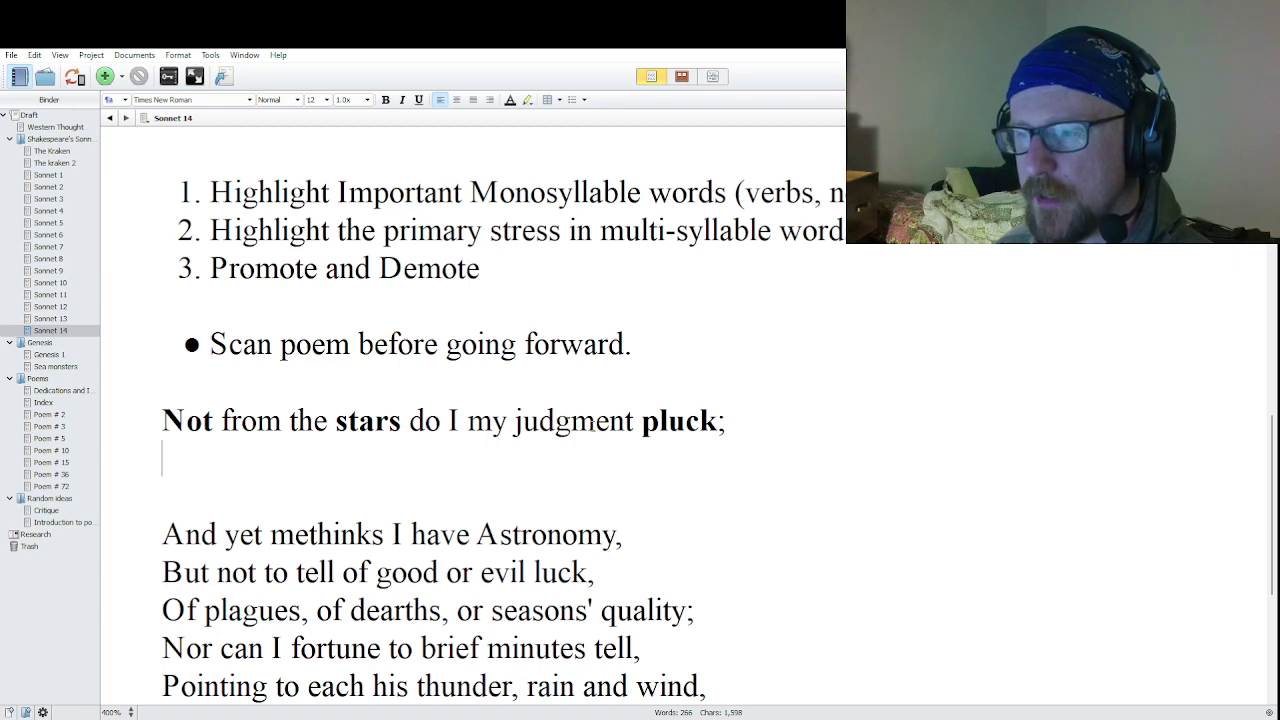
# Bold the syllable 'judg' in 'judgment', then select the stressed word 'I'.
pyautogui.click(610, 422)
pyautogui.moveTo(515, 421); pyautogui.dragTo(571, 421)
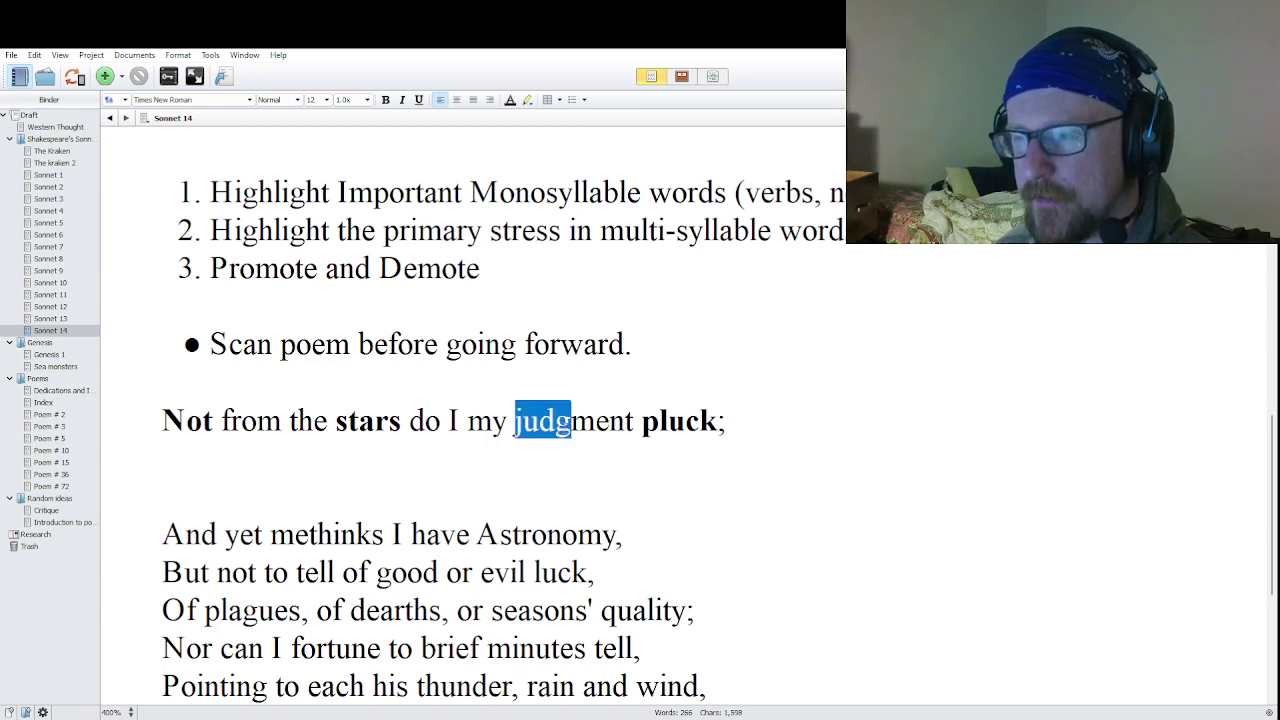
pyautogui.click(386, 100)
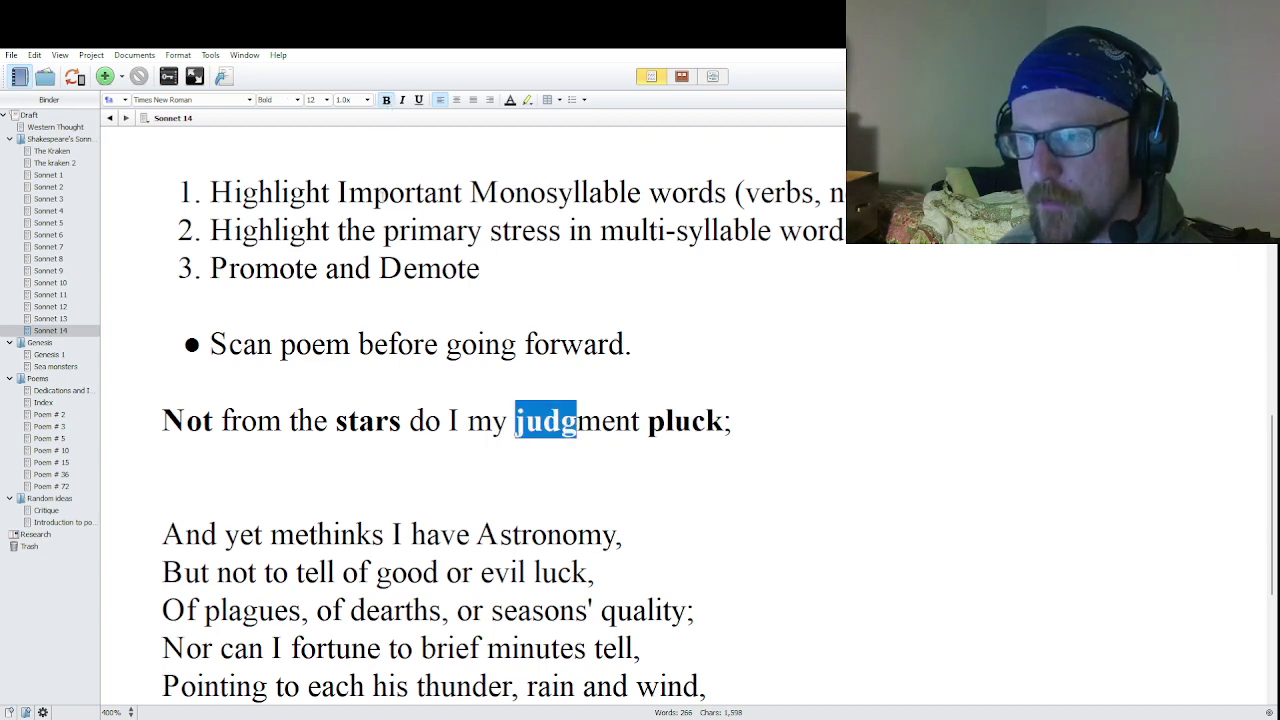
pyautogui.click(493, 365)
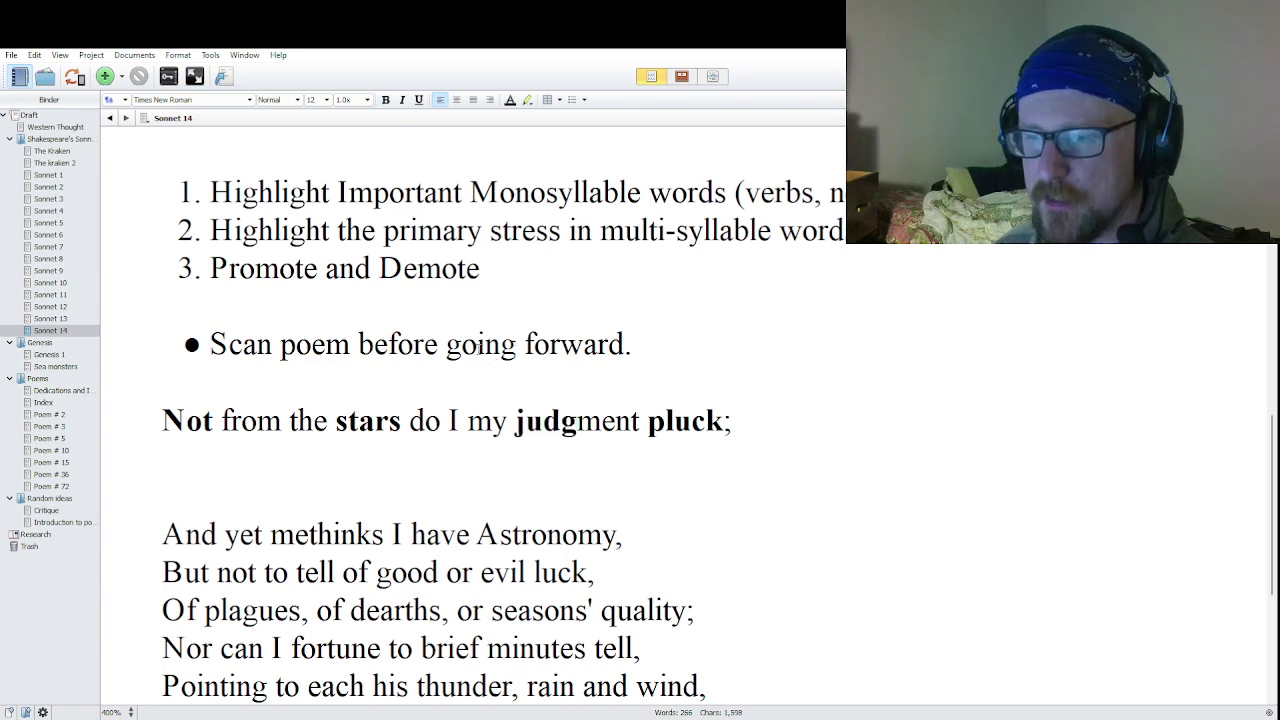
pyautogui.doubleClick(425, 420)
pyautogui.doubleClick(453, 420)
pyautogui.tripleClick(453, 420)
pyautogui.doubleClick(487, 420)
pyautogui.doubleClick(453, 420)
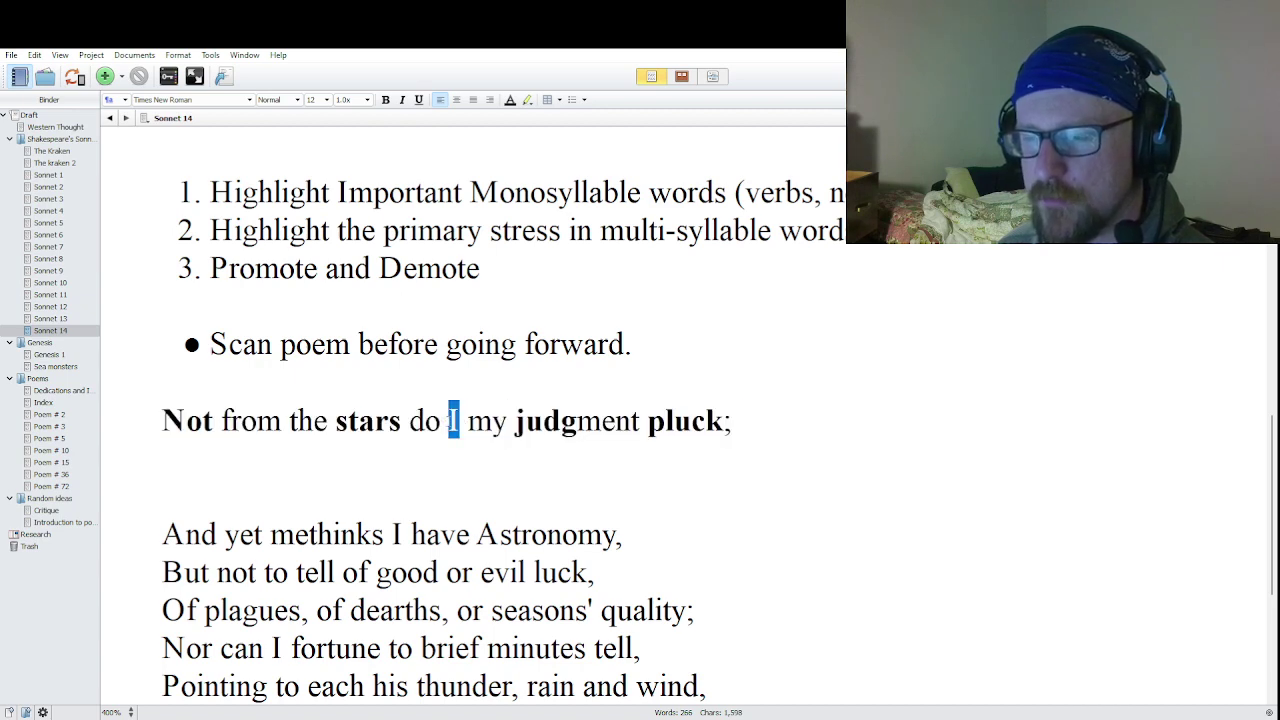
# Bold 'I' and add foot slashes after 'from', 'stars', 'I' and 'judg'.
pyautogui.click(386, 99)
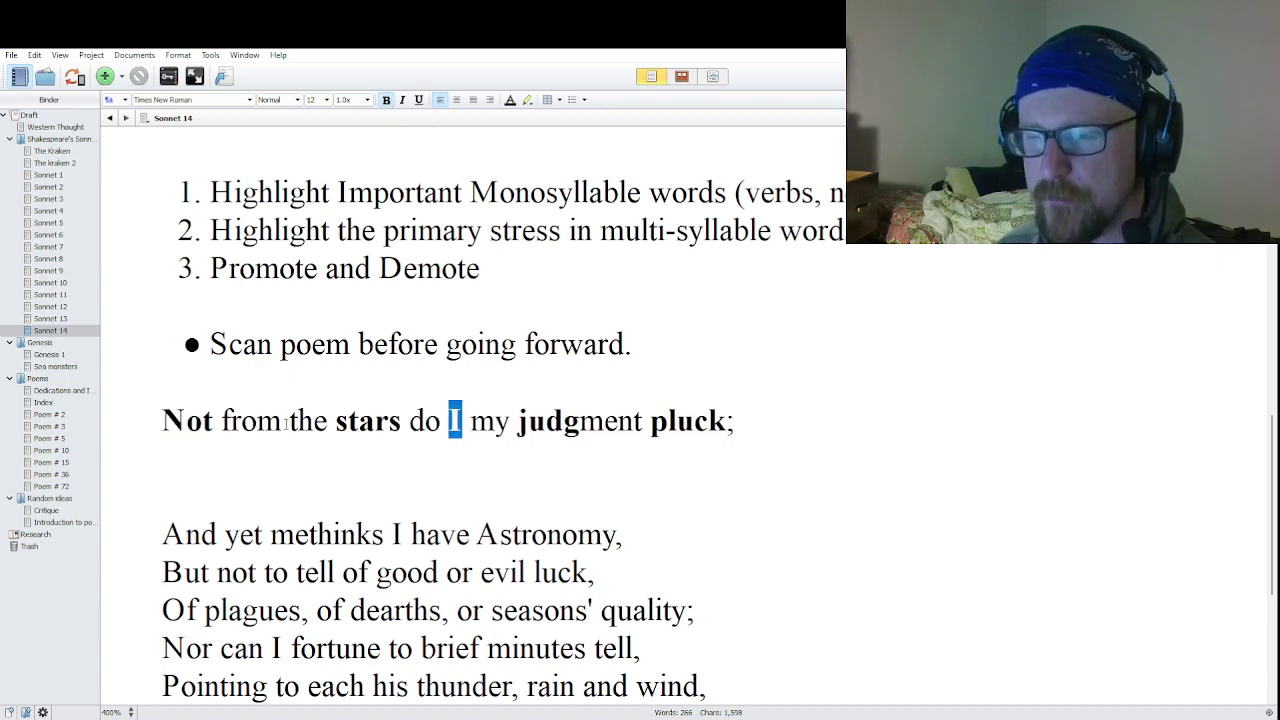
pyautogui.click(282, 420)
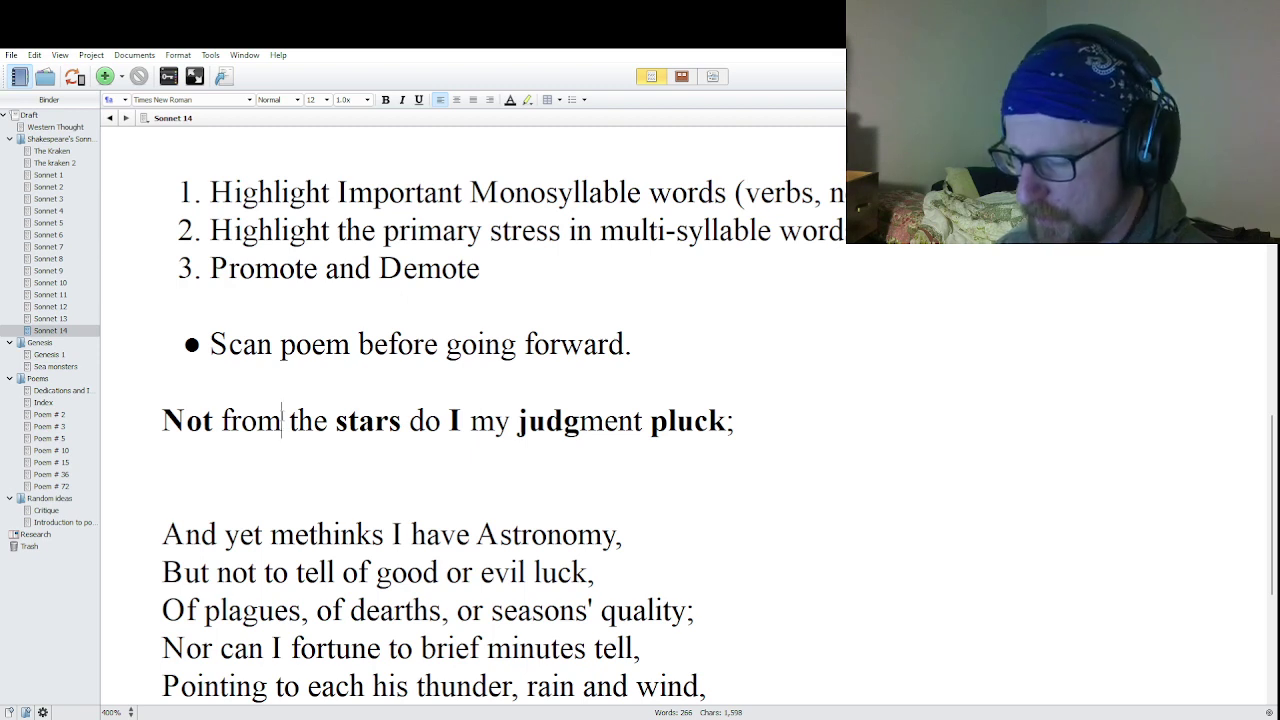
pyautogui.write('/')
pyautogui.click(410, 420)
pyautogui.write('/')
pyautogui.click(476, 420)
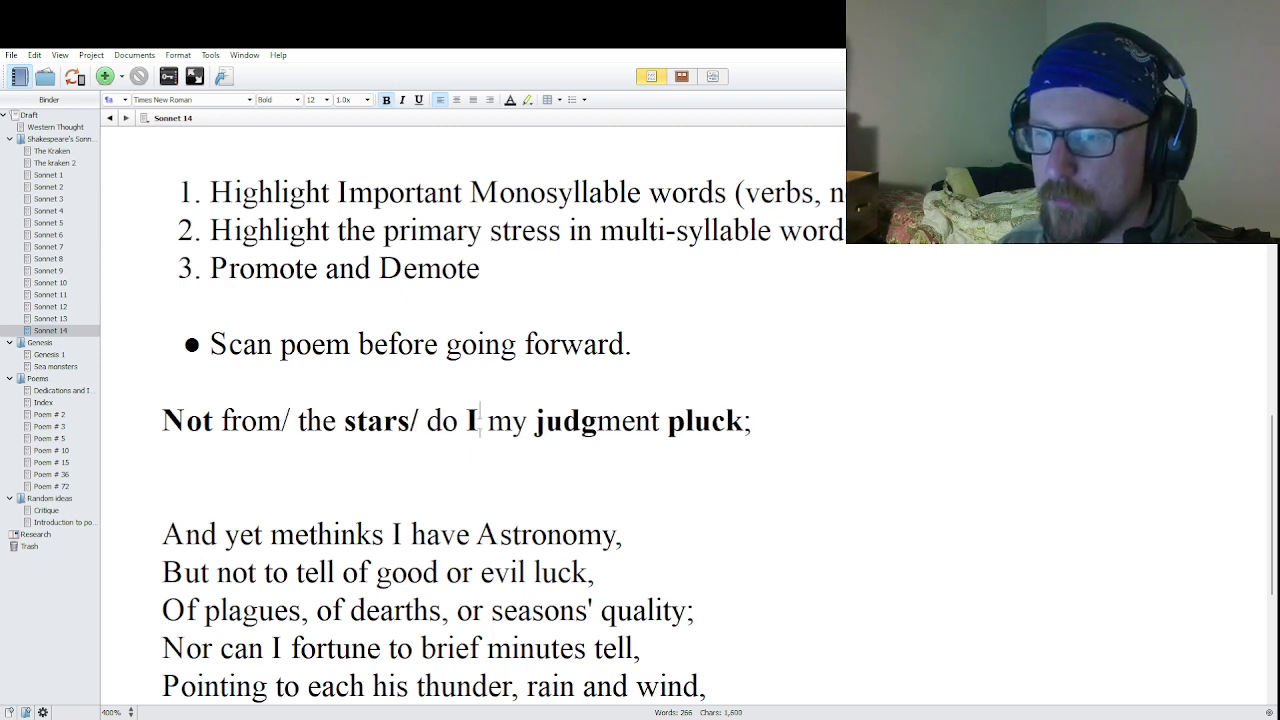
pyautogui.write('/')
pyautogui.click(612, 422)
pyautogui.write('/')
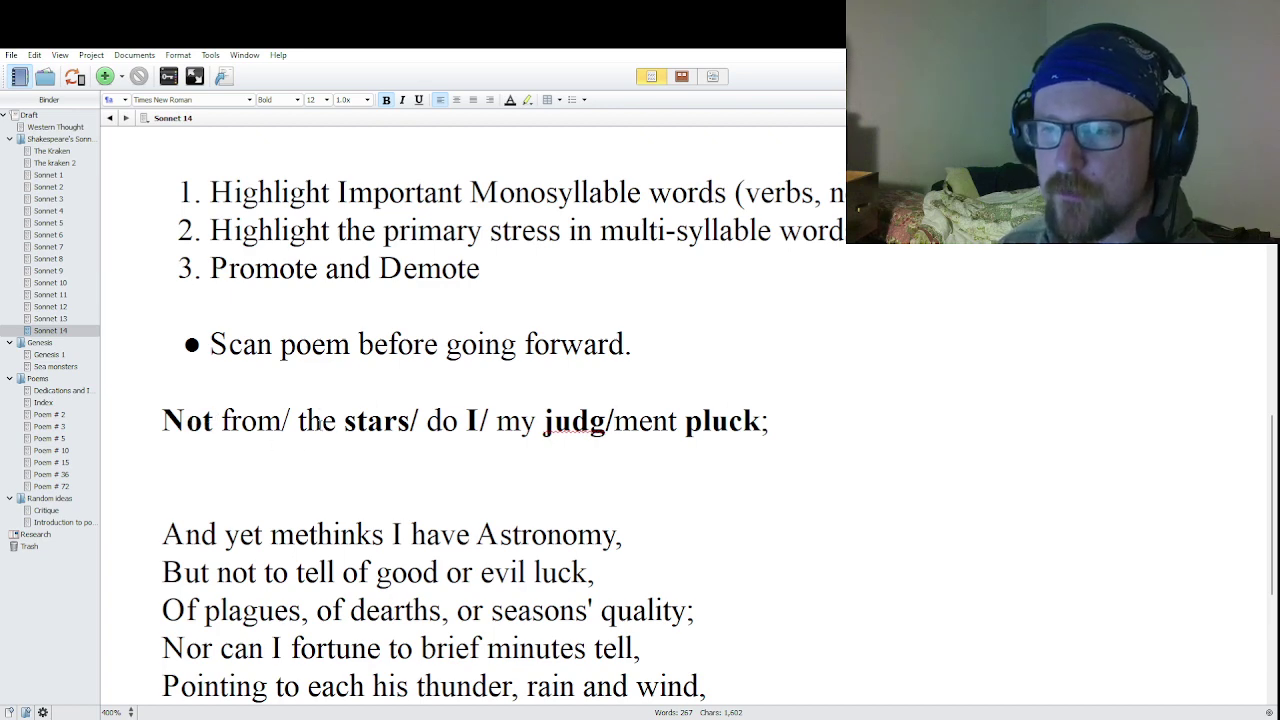
pyautogui.click(795, 424)
# Type '(Trochee/Iamb/Iamb/Iamb/Iamb)' on a new line below the scanned first line.
pyautogui.press('Return')
pyautogui.write('(')
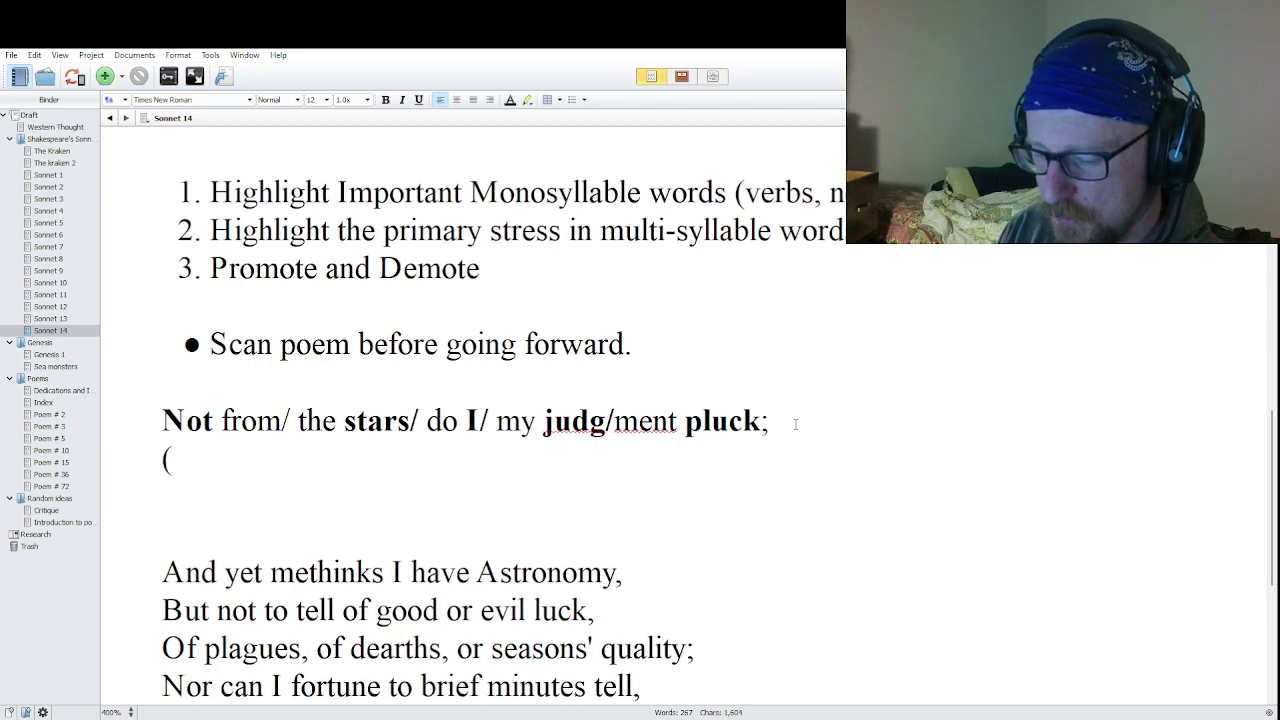
pyautogui.write('Trochee/Iamb/IAmb/')
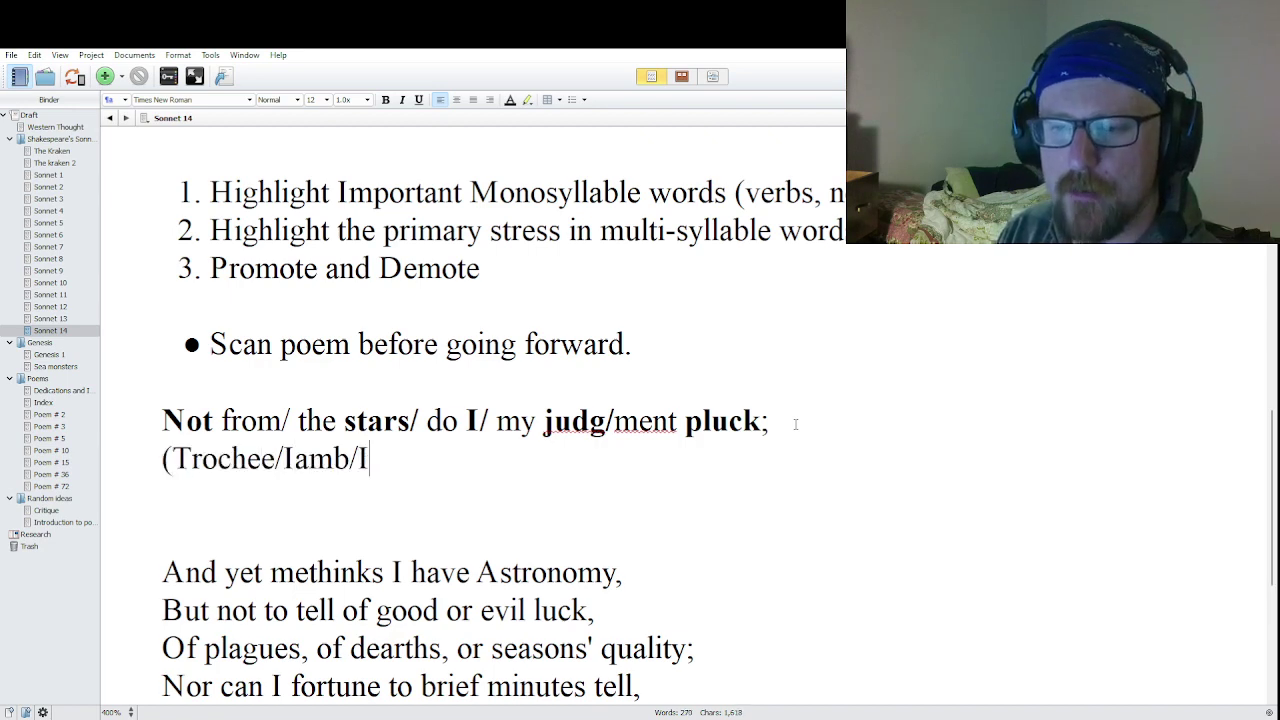
pyautogui.press('BackSpace')
pyautogui.press('BackSpace')
pyautogui.press('BackSpace')
pyautogui.press('BackSpace')
pyautogui.write('amb/Iamb/')
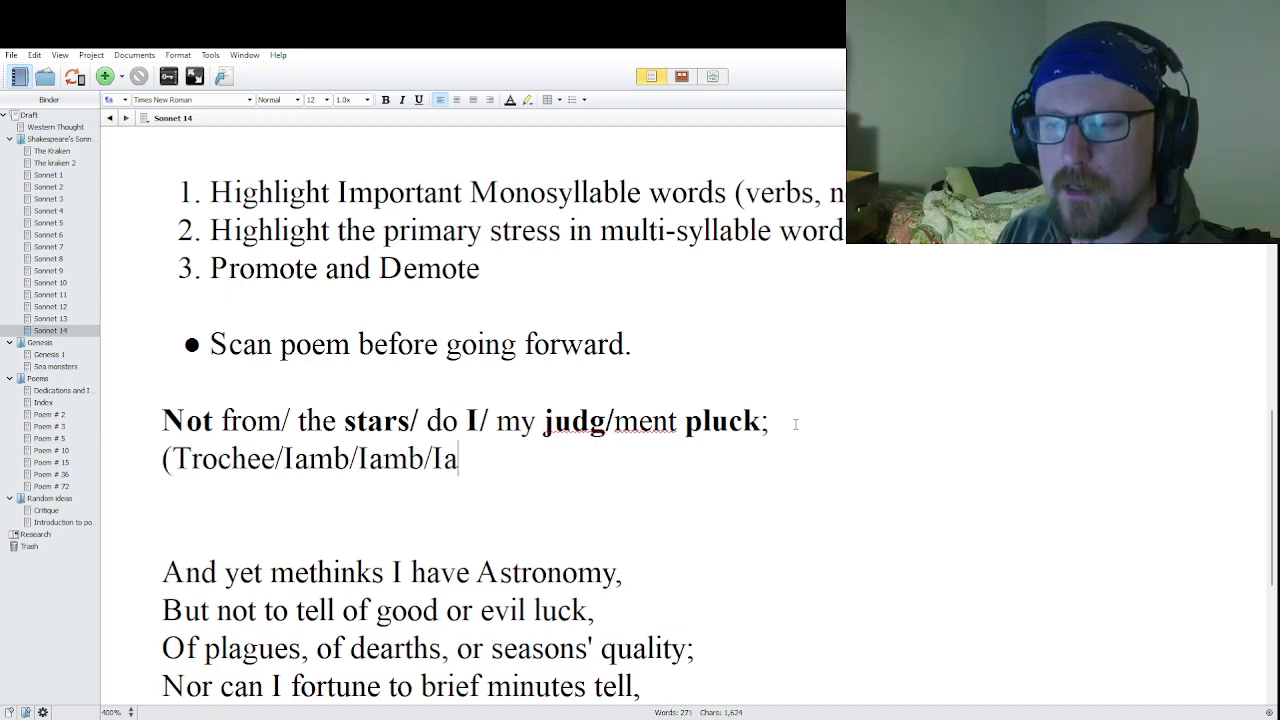
pyautogui.write('IA')
pyautogui.press('BackSpace')
pyautogui.write('ab')
pyautogui.press('BackSpace')
pyautogui.write('mb)')
pyautogui.scroll(4, 715, 418)
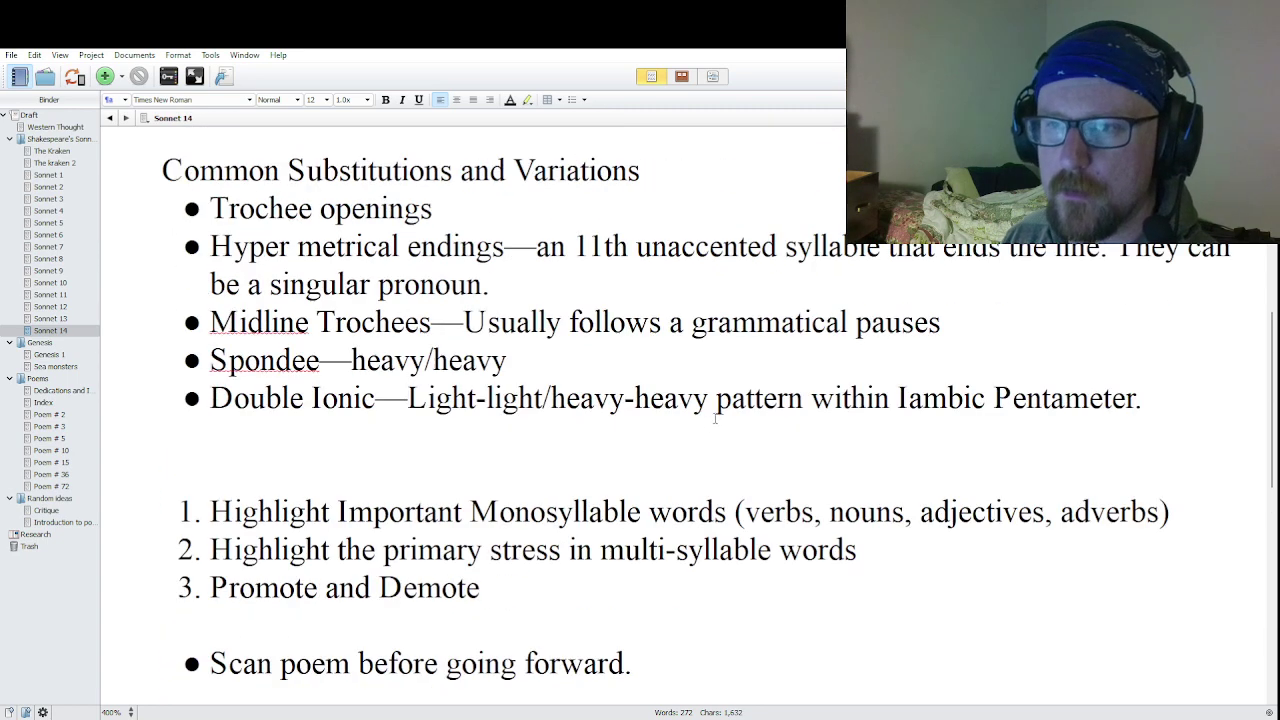
pyautogui.tripleClick(347, 210)
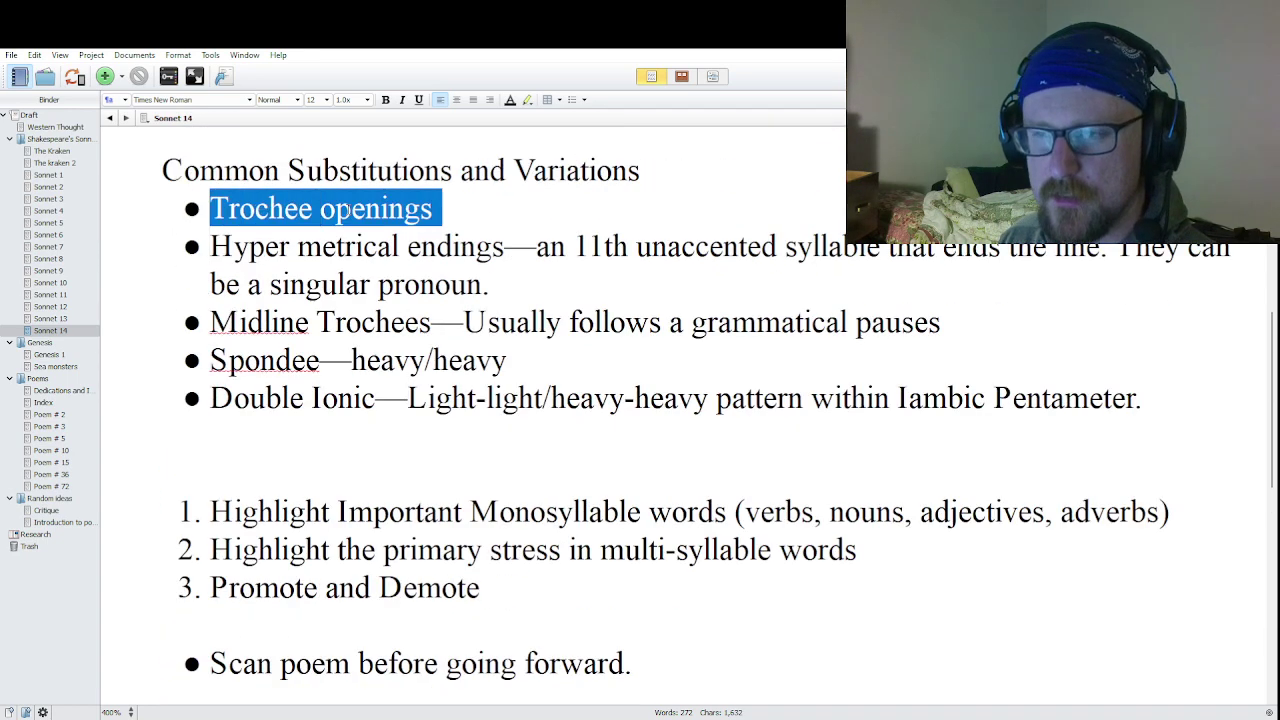